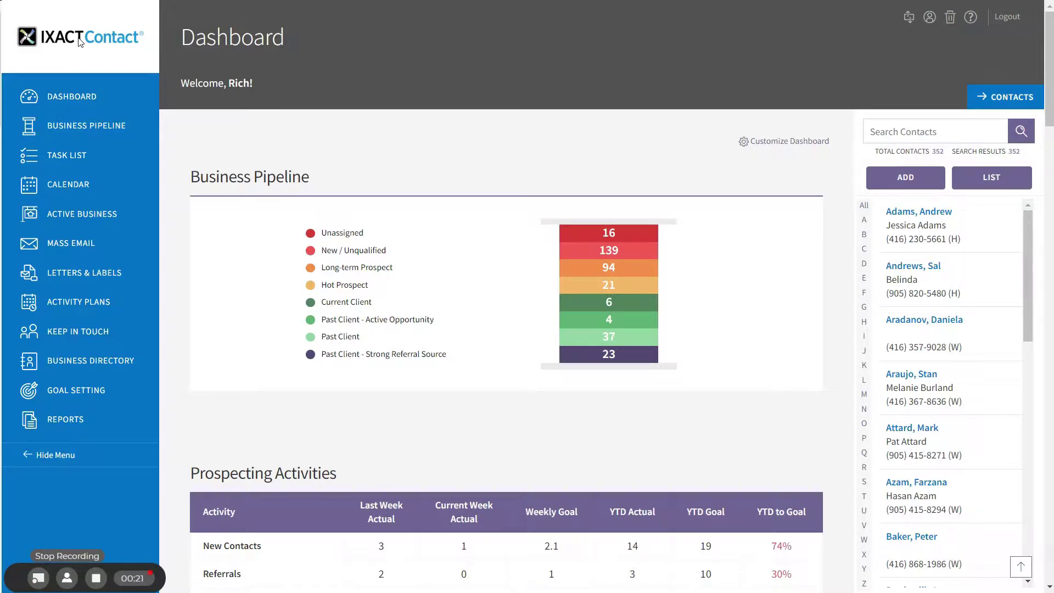
- Open the client's contact record and view his empty Properties page
mouse_move(929, 380)
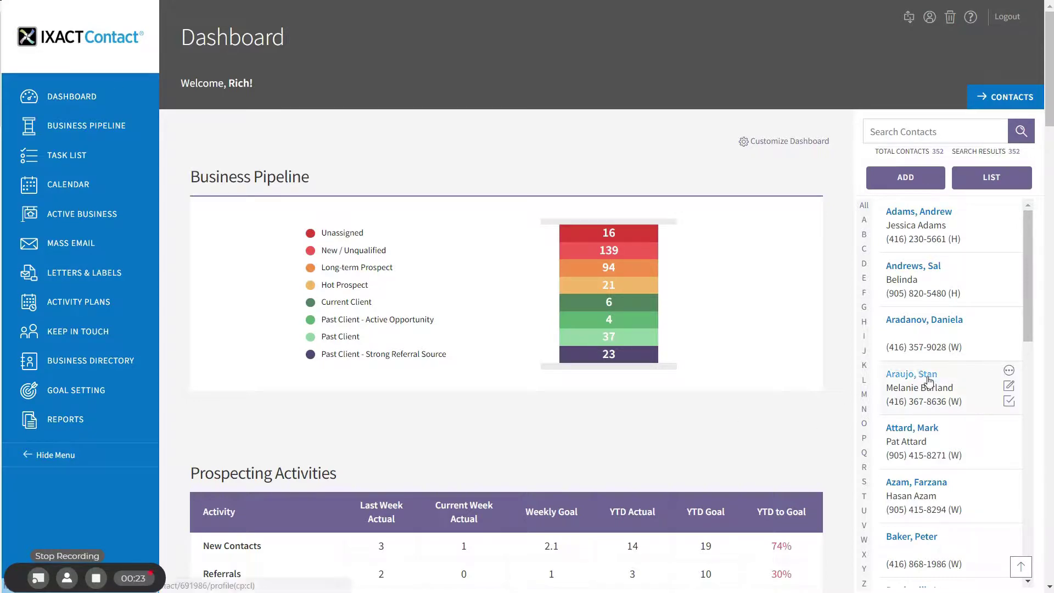
click(929, 378)
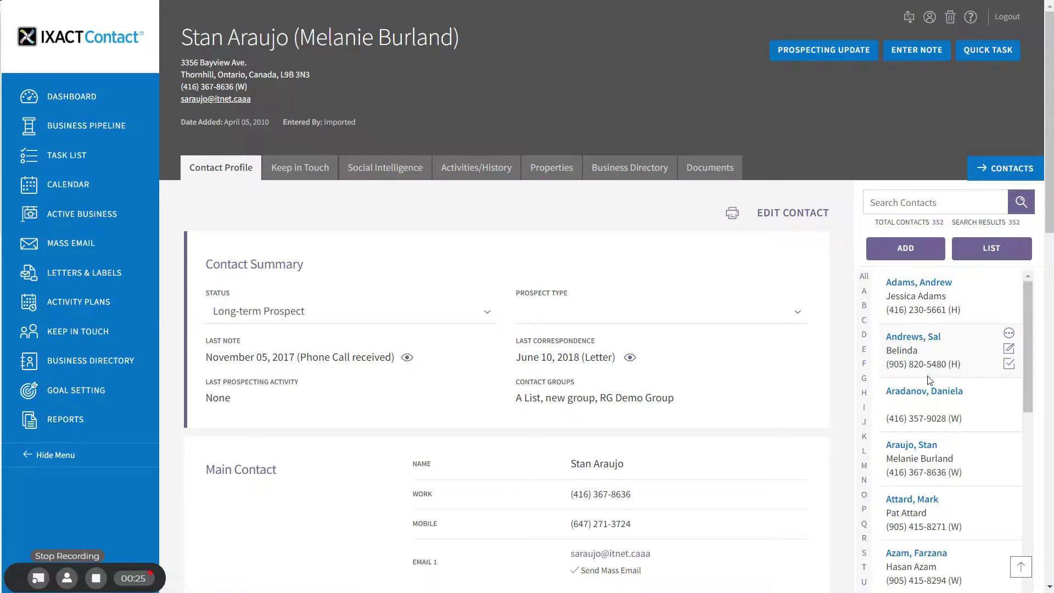
click(549, 174)
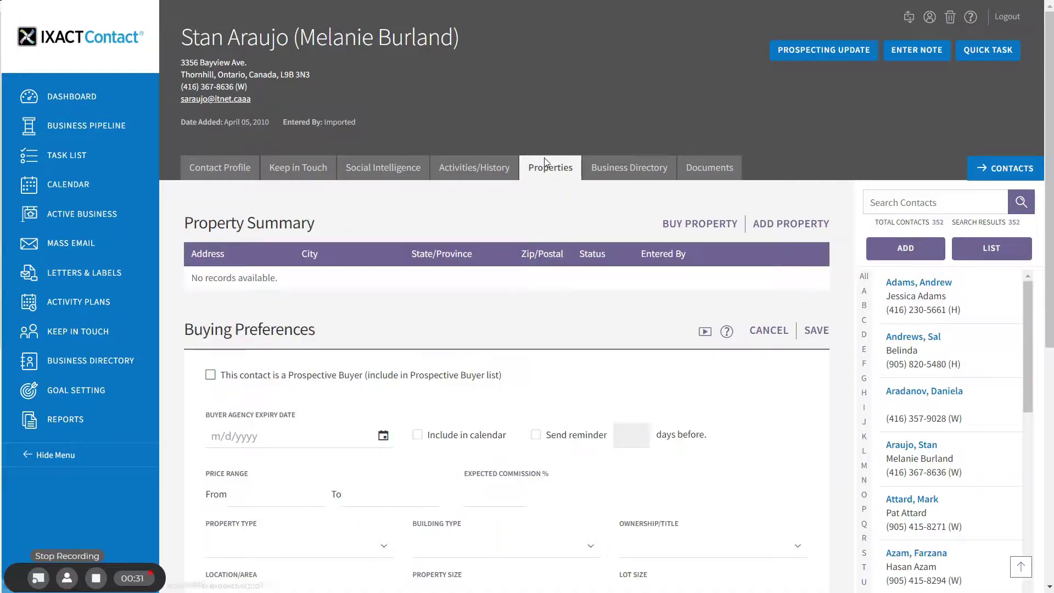
- Add an owned property filled from the contact's Thornhill, Ontario home address, and save it
click(796, 227)
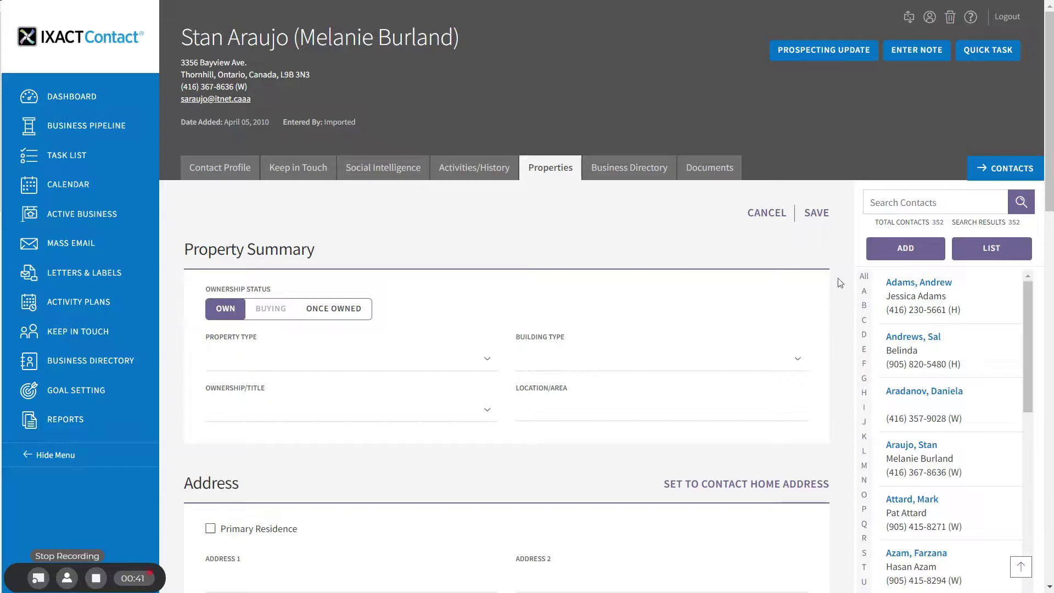
drag(1049, 181, 1037, 228)
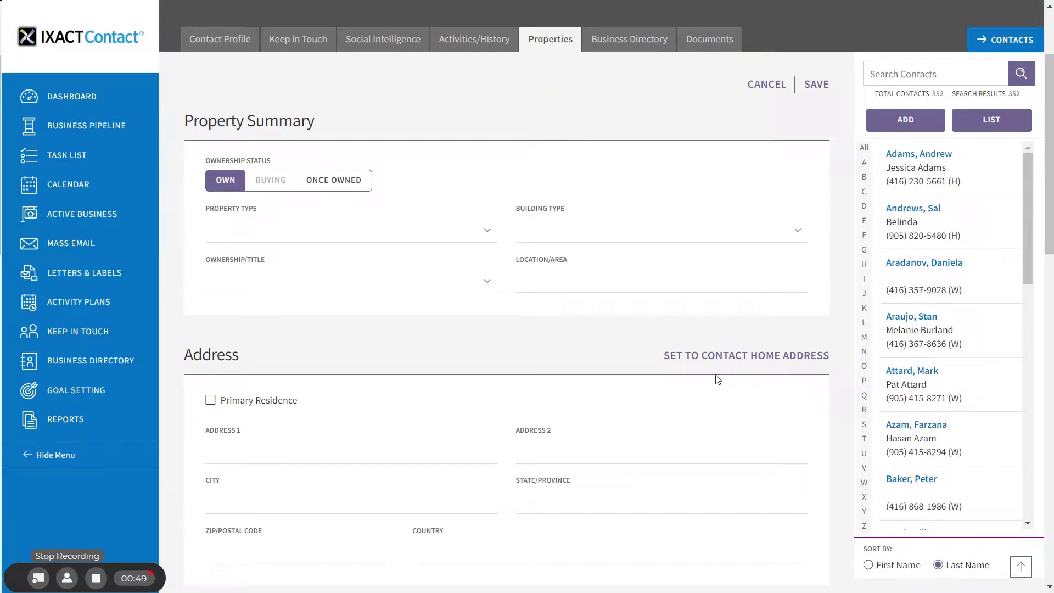
click(736, 357)
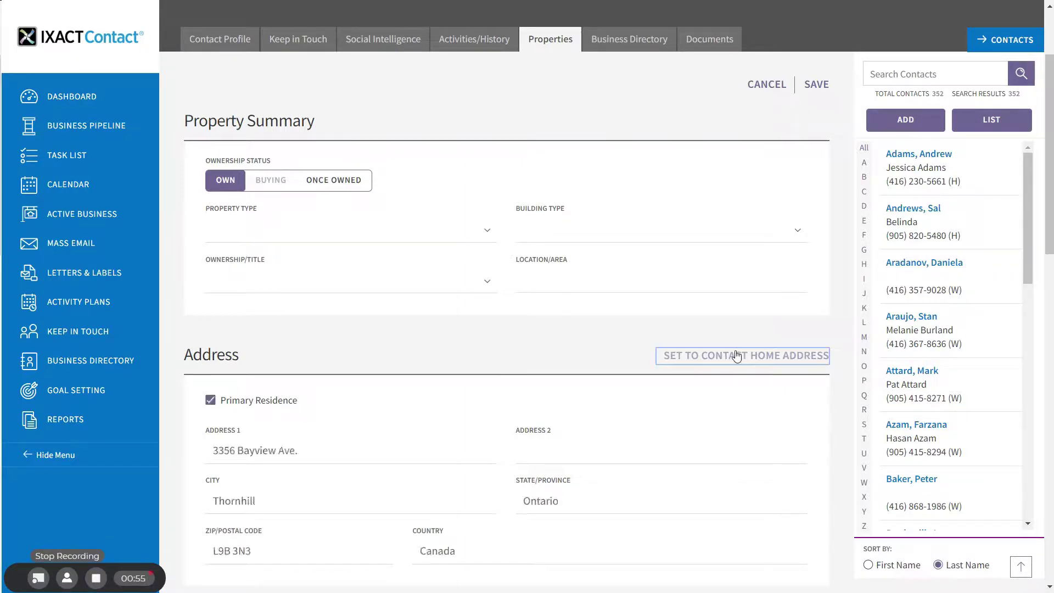
drag(1050, 134, 1053, 236)
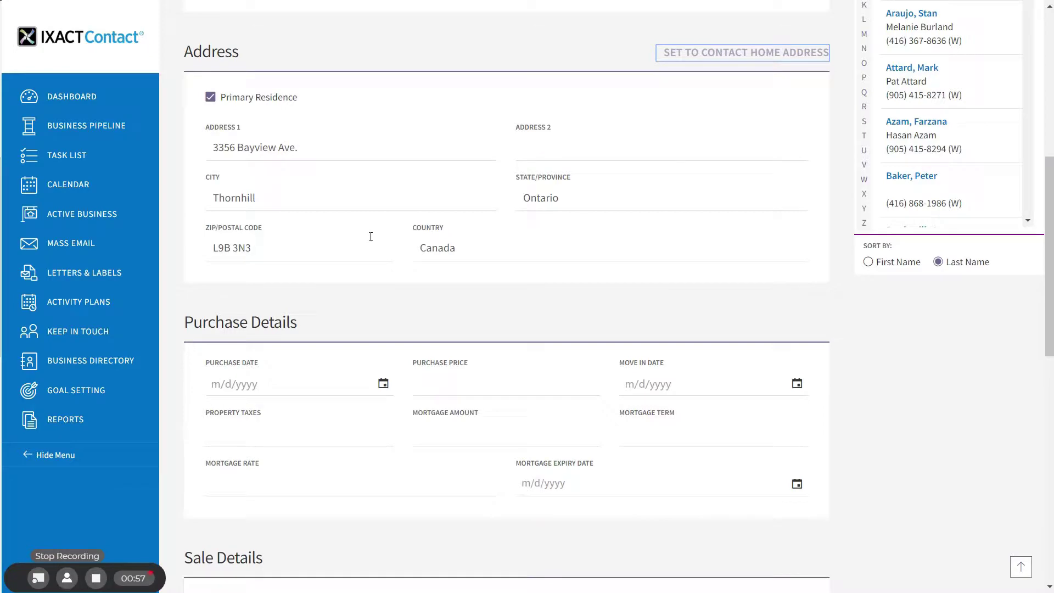
drag(1050, 225, 1051, 101)
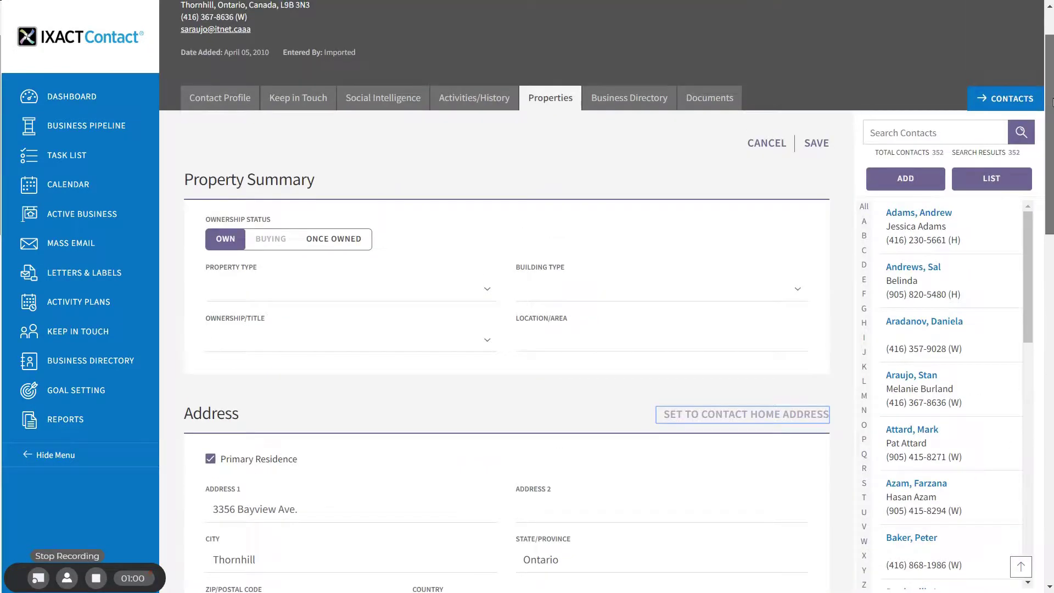
click(812, 144)
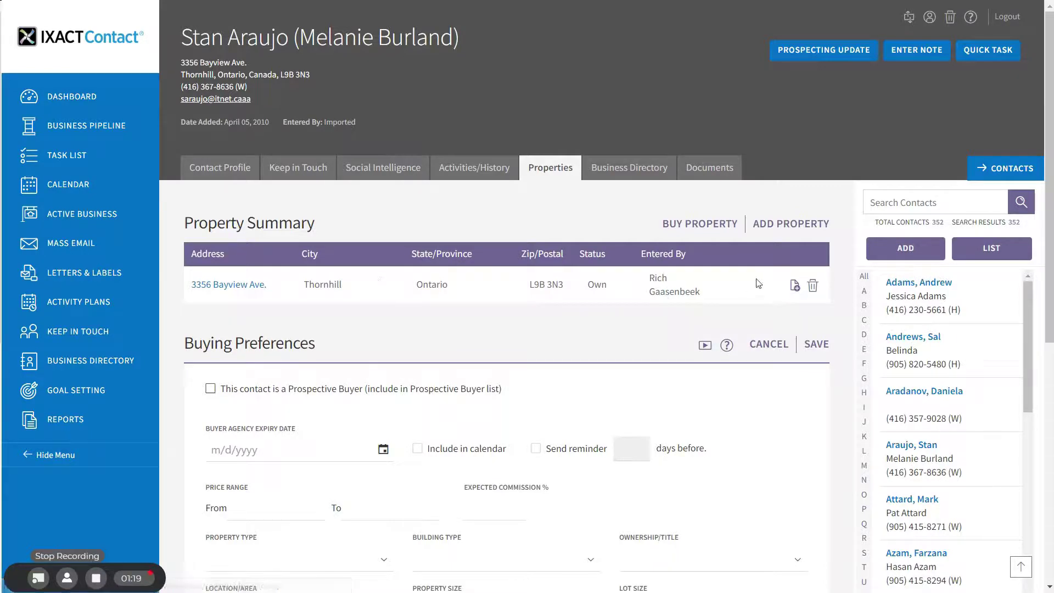
- Create a seller listing from the saved Thornhill property
click(793, 286)
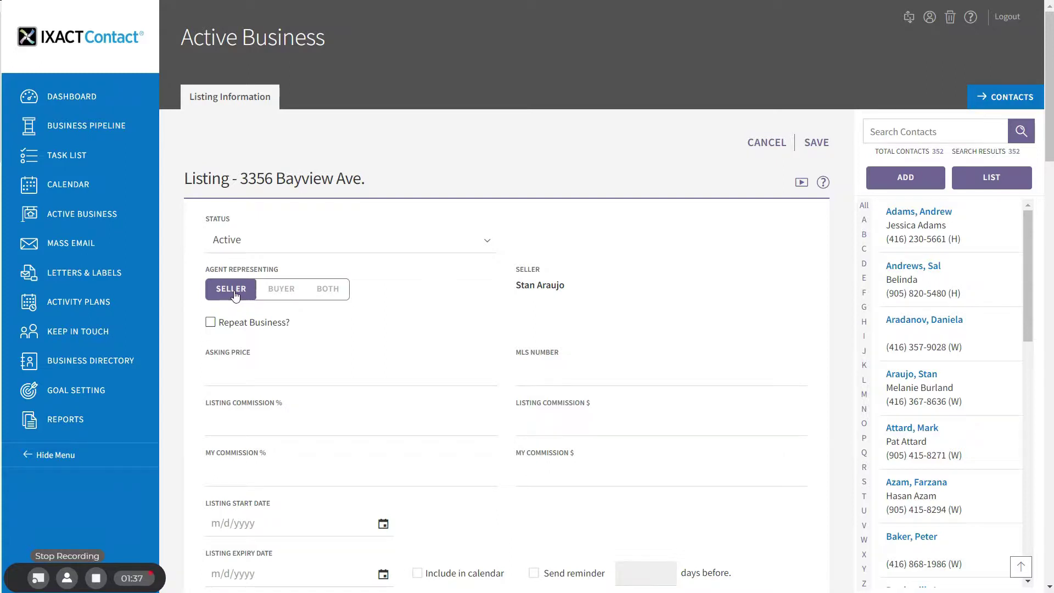
- Enter 450000 as the listing's asking price
click(313, 376)
text(45000)
key(BackSpace)
key(BackSpace)
text(000)
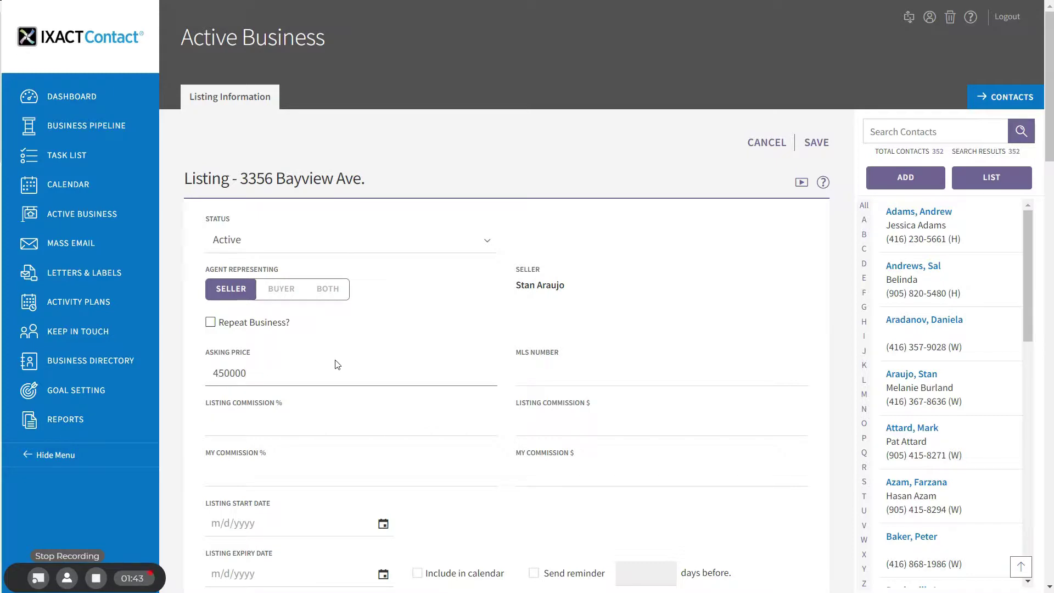
scroll(621, 396, down, 3)
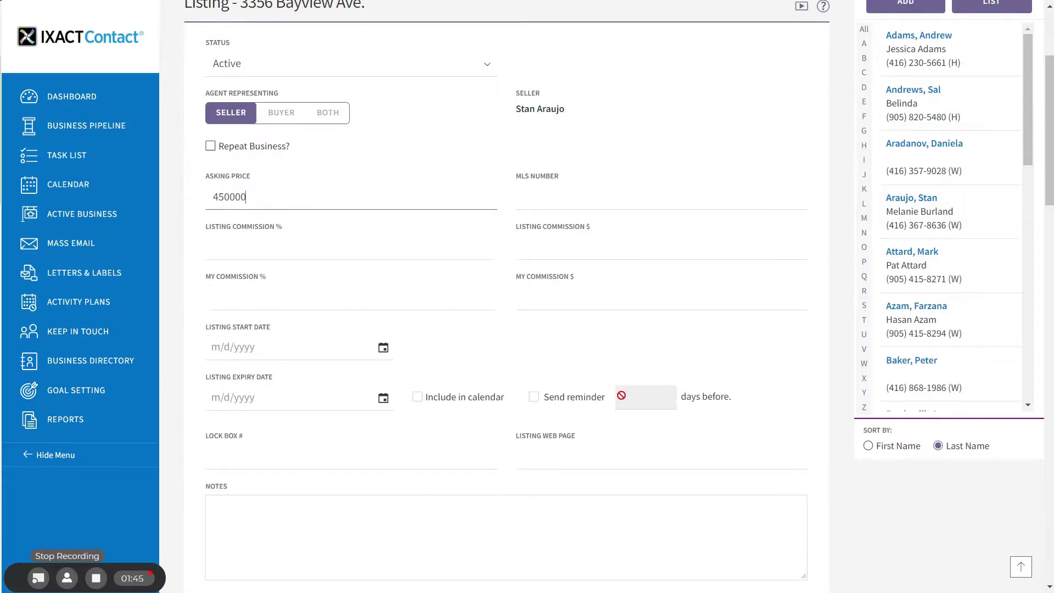
- Set the listing dates from June 1, 2018 to September 30, 2018
click(383, 348)
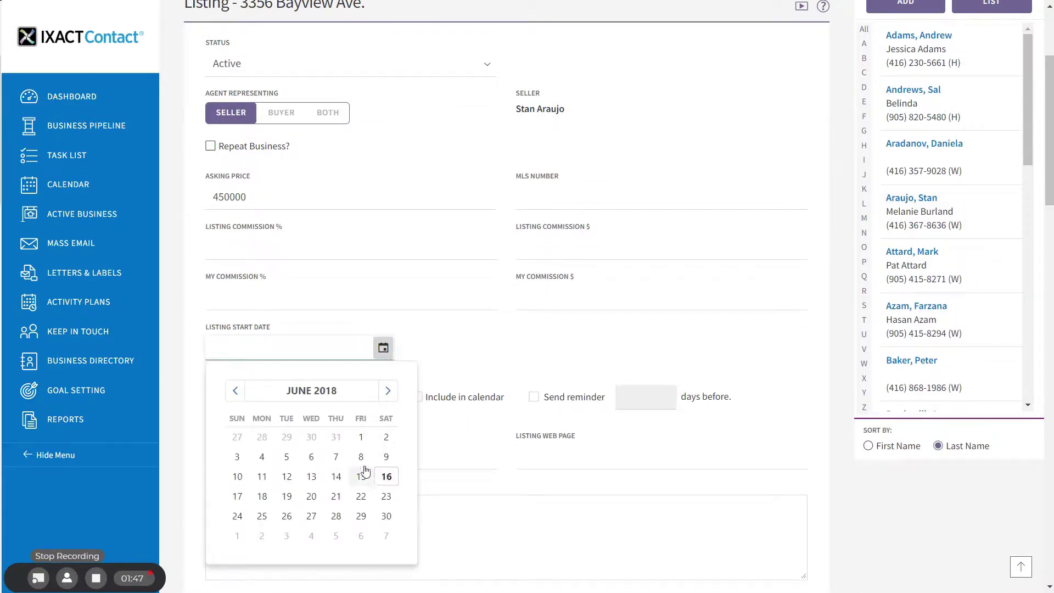
click(361, 437)
click(383, 401)
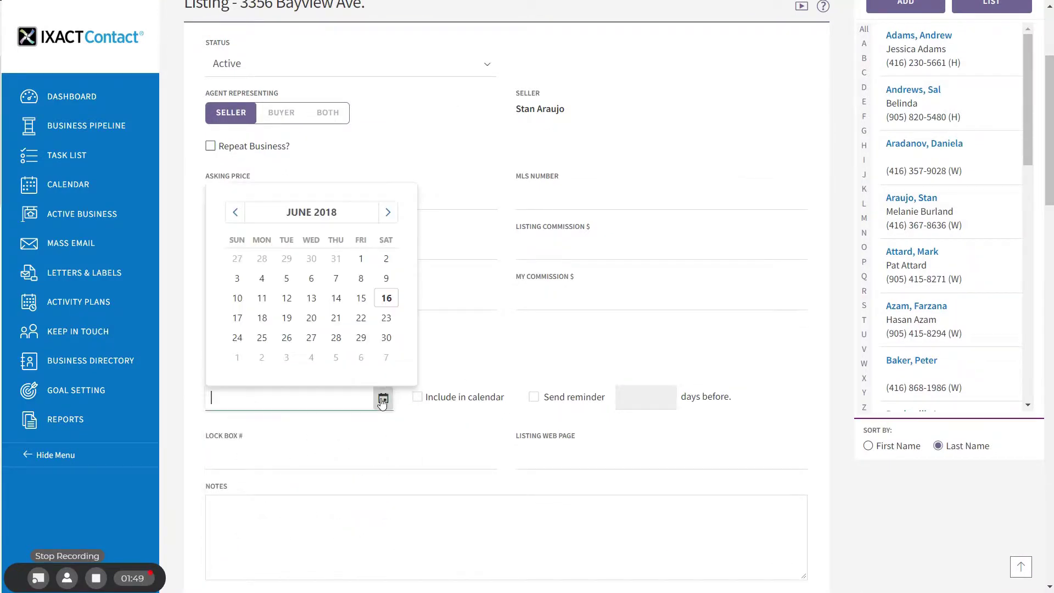
click(388, 212)
click(387, 213)
click(388, 213)
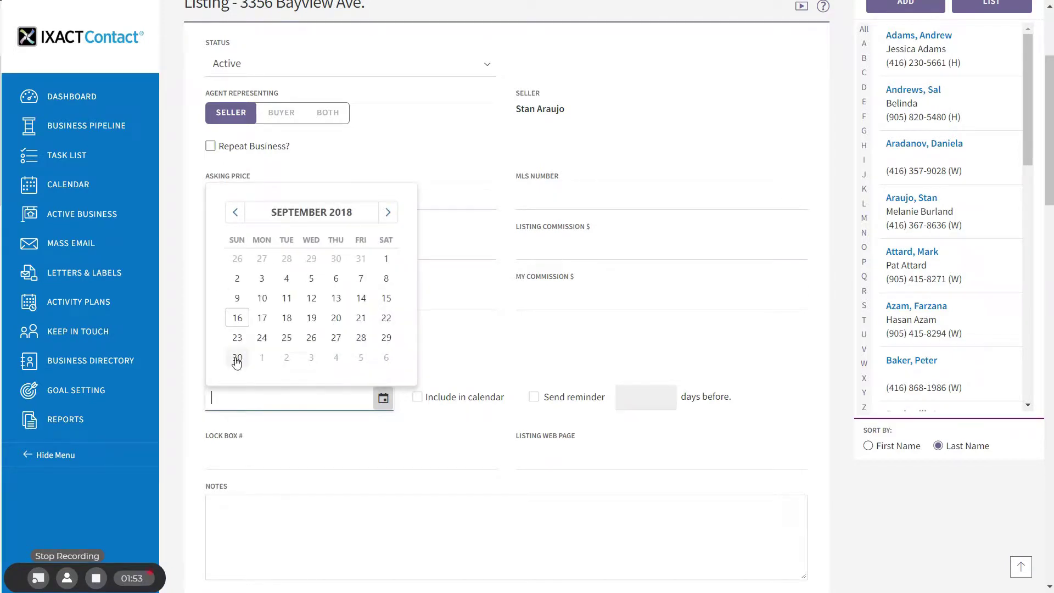
click(238, 358)
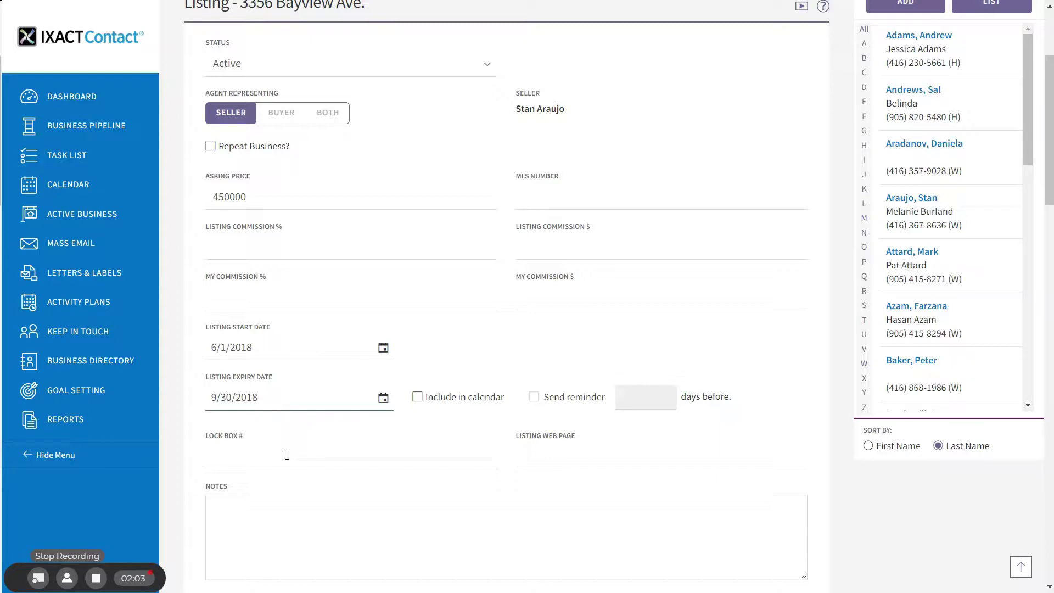
- Add the expiry to the calendar with a reminder 2 days before
click(417, 401)
click(534, 400)
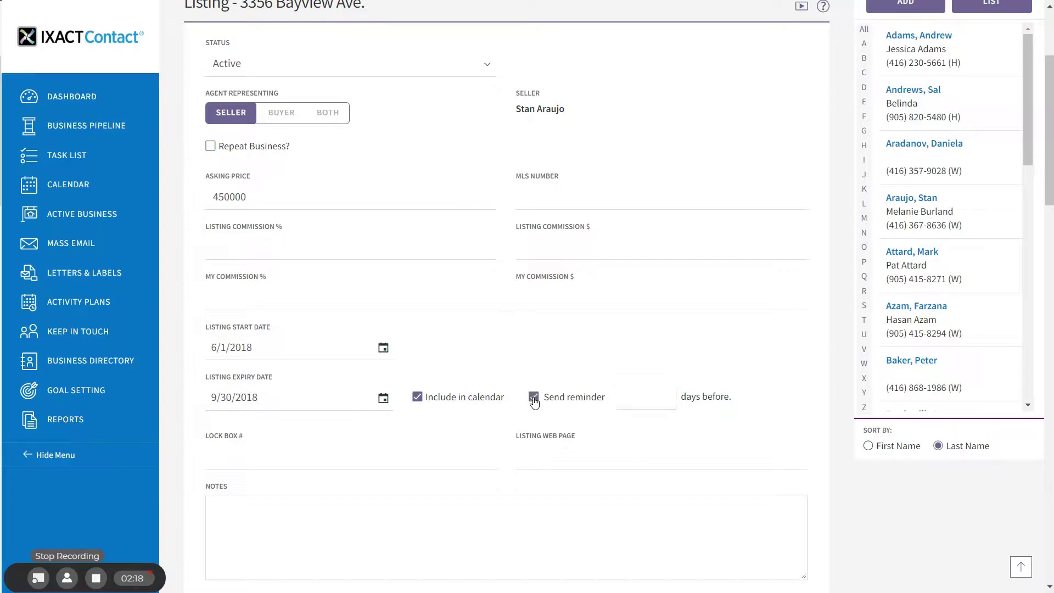
click(628, 399)
text(2)
drag(1050, 197, 1050, 160)
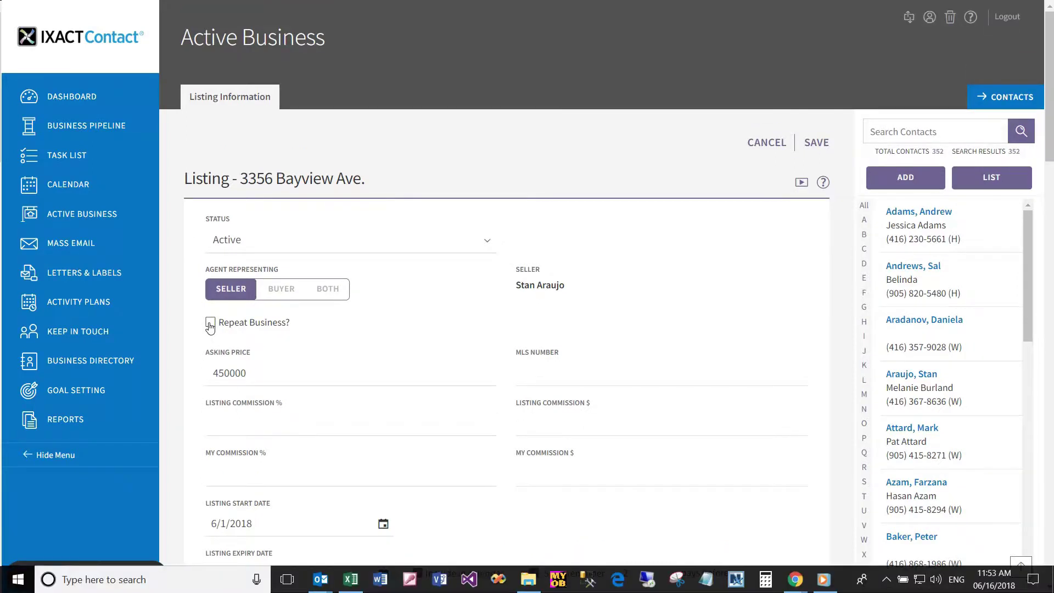
- Mark the listing as repeat business and enter a 2.5% commission
click(210, 322)
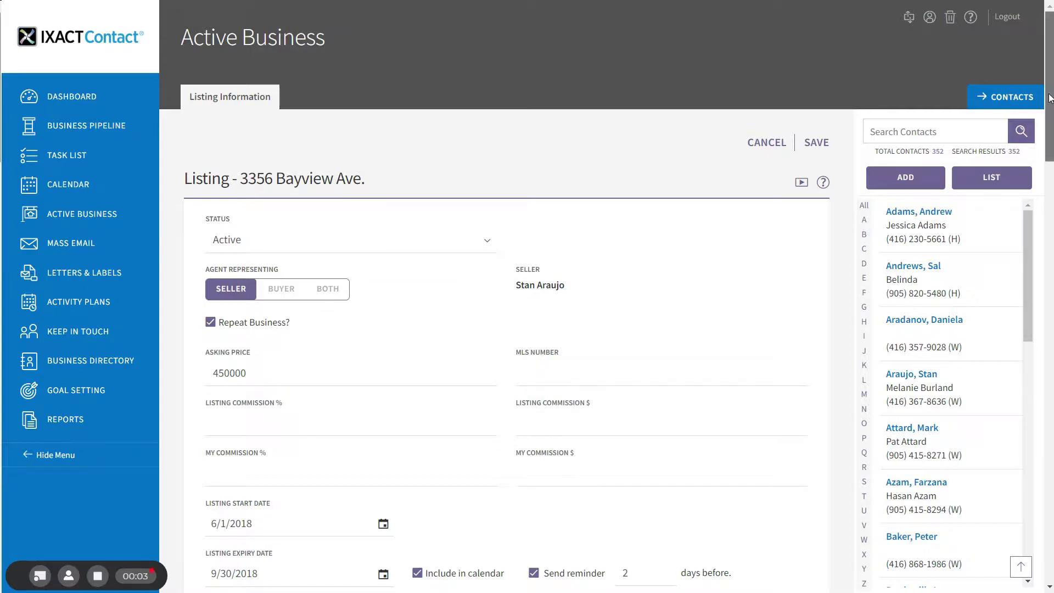
scroll(673, 406, down, 3)
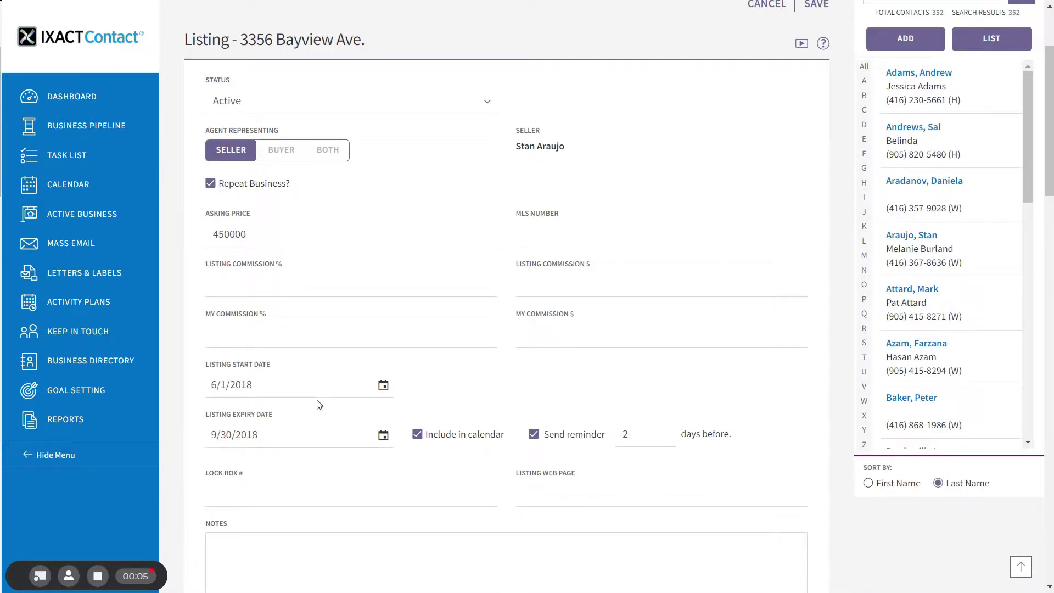
click(245, 336)
text(2.5)
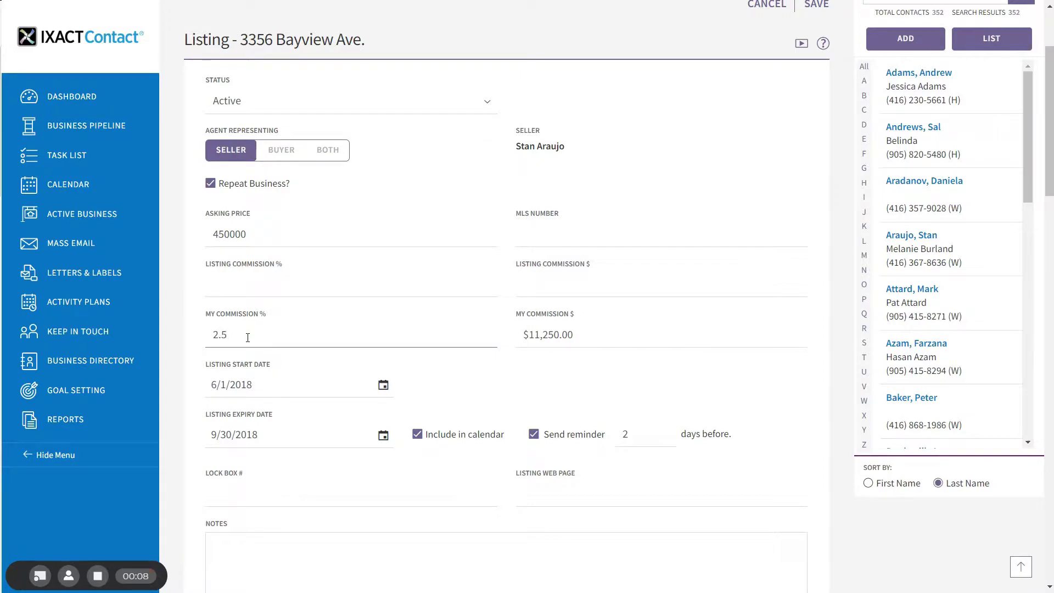
key(Tab)
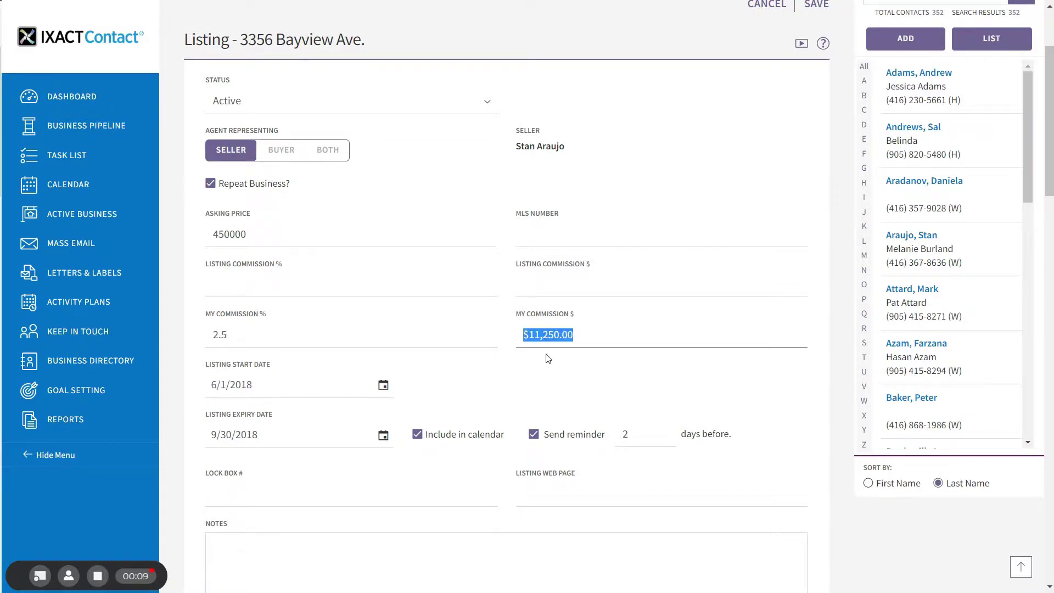
- Overwrite the commission dollar amount with a flat $10000
click(575, 335)
key(BackSpace)
key(BackSpace)
key(BackSpace)
key(BackSpace)
key(BackSpace)
key(BackSpace)
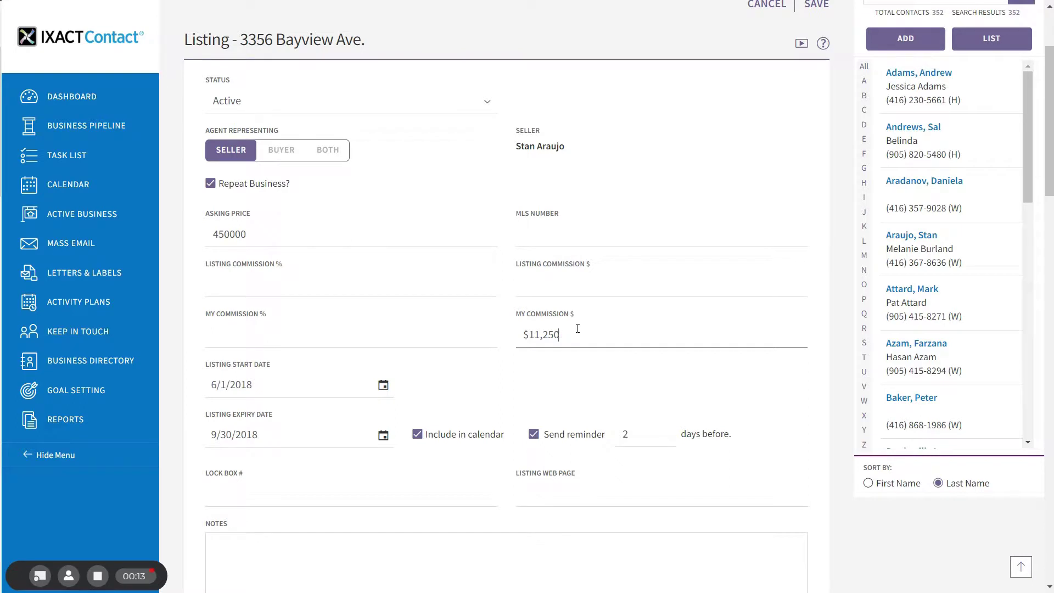
key(BackSpace)
key(BackSpace)
text(0000)
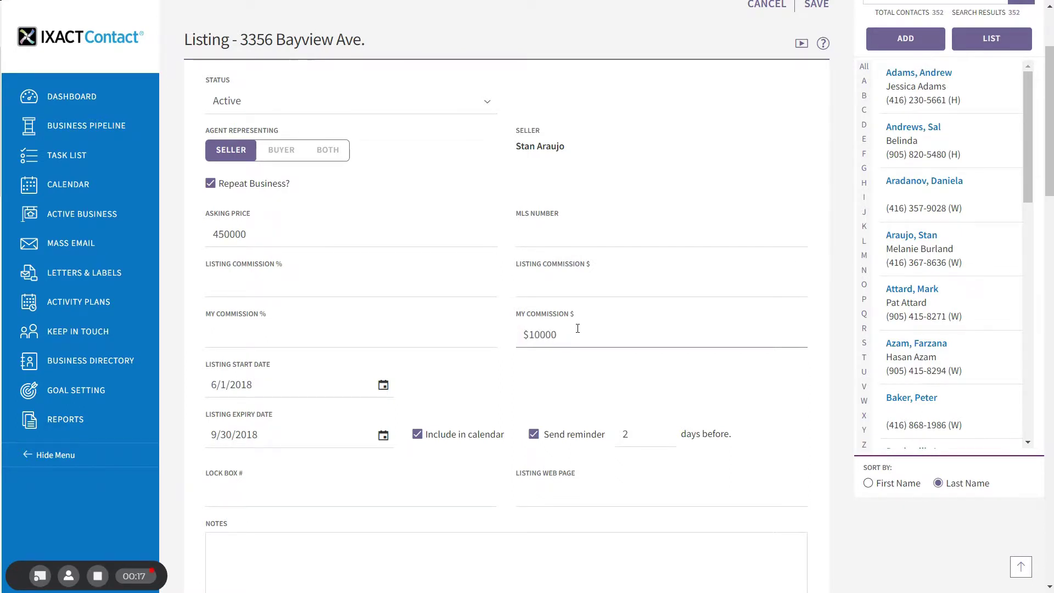
key(Tab)
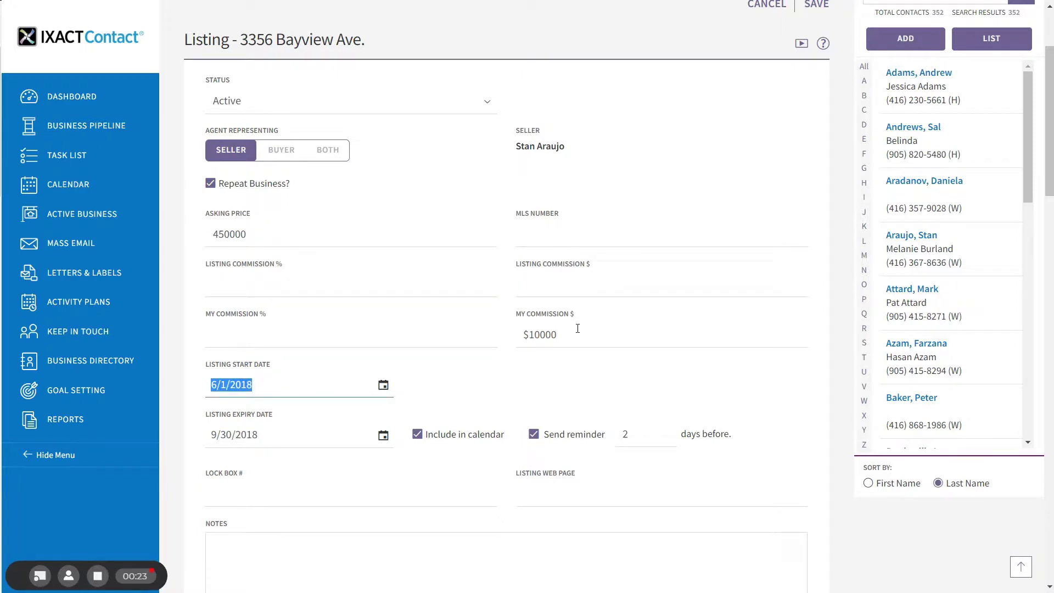
scroll(1049, 91, up, 3)
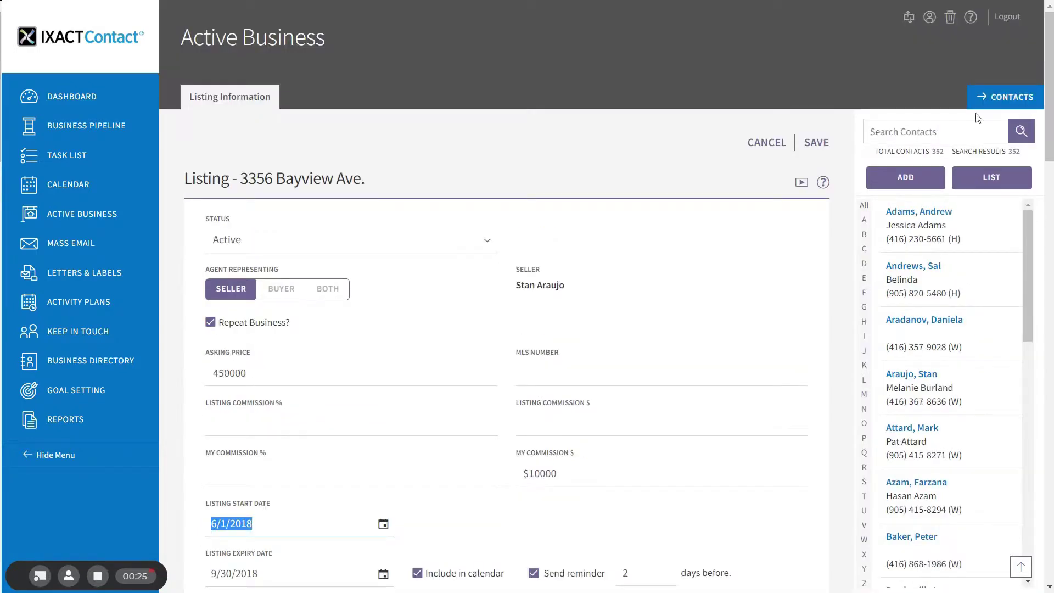
- Save the listing and change the seller's contact status to Current Client
click(818, 144)
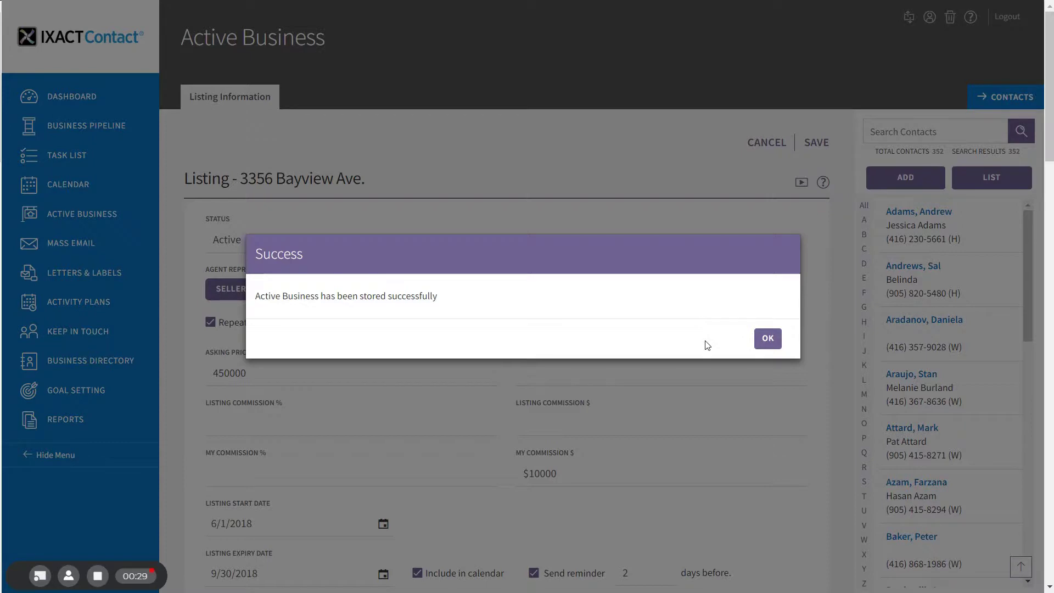
click(768, 341)
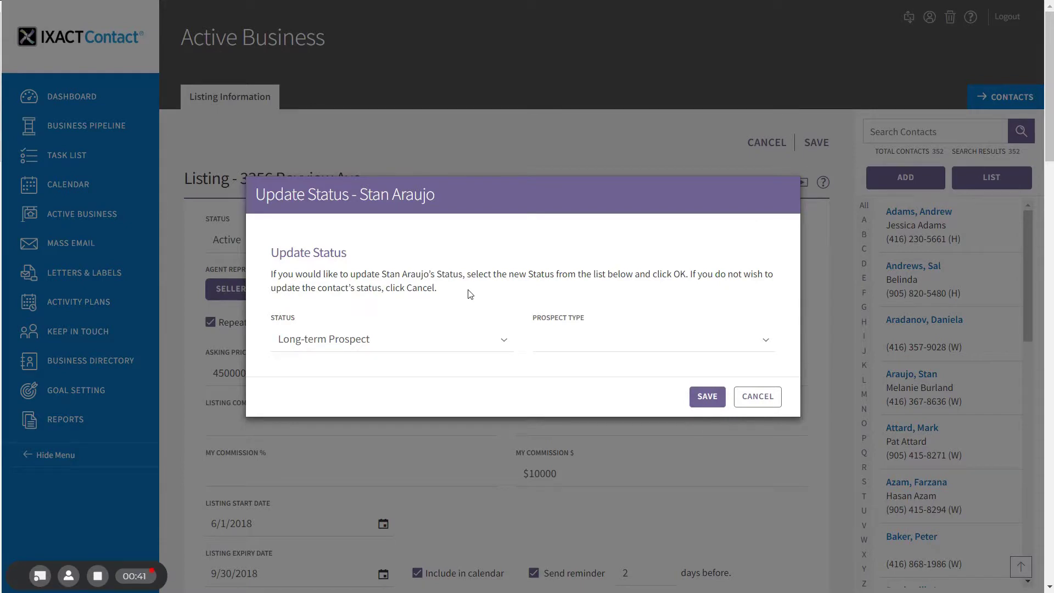
click(501, 344)
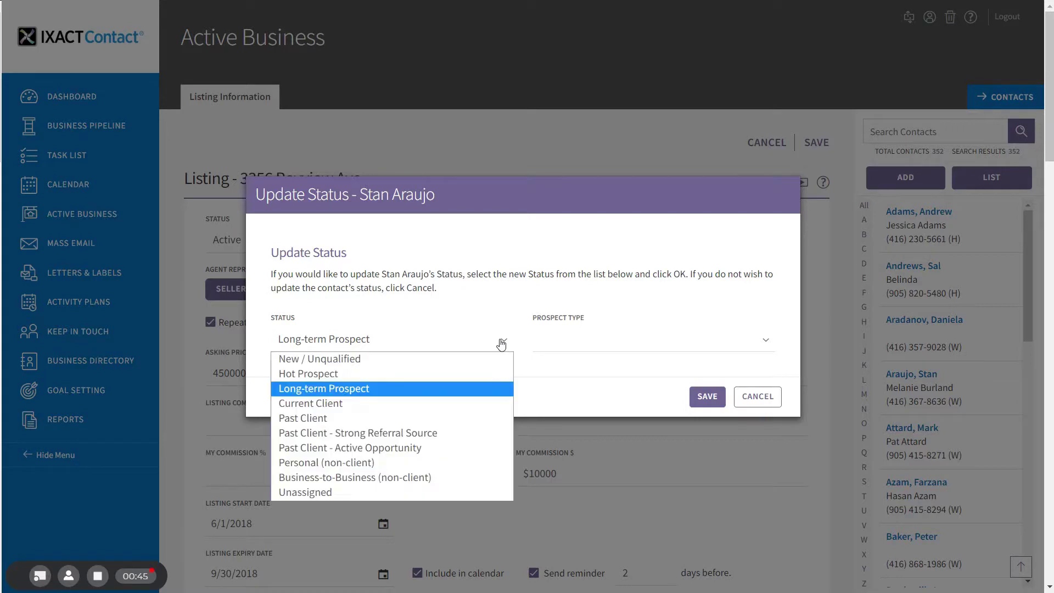
click(339, 404)
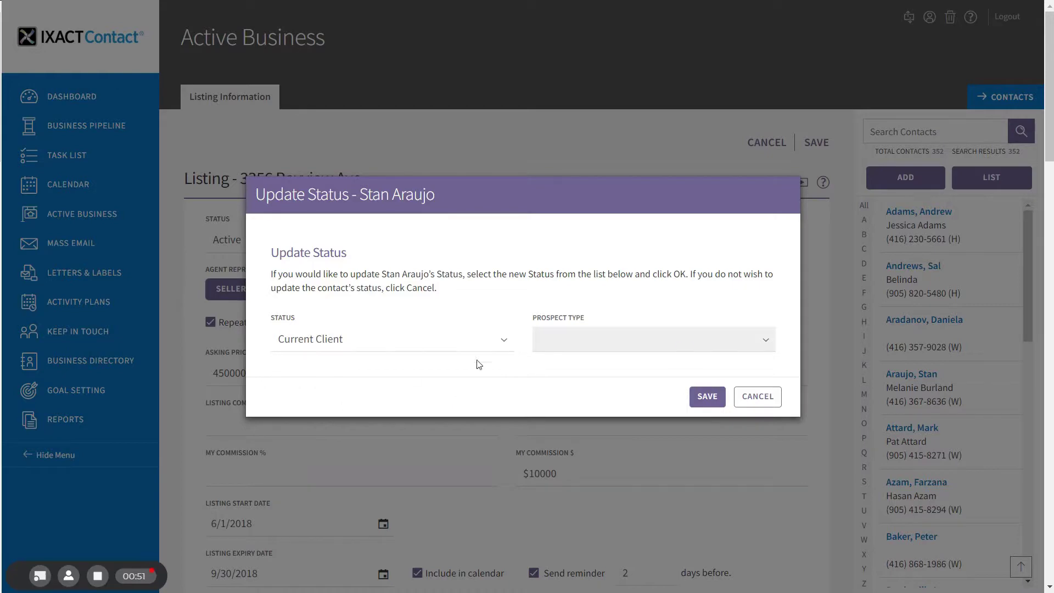
click(707, 396)
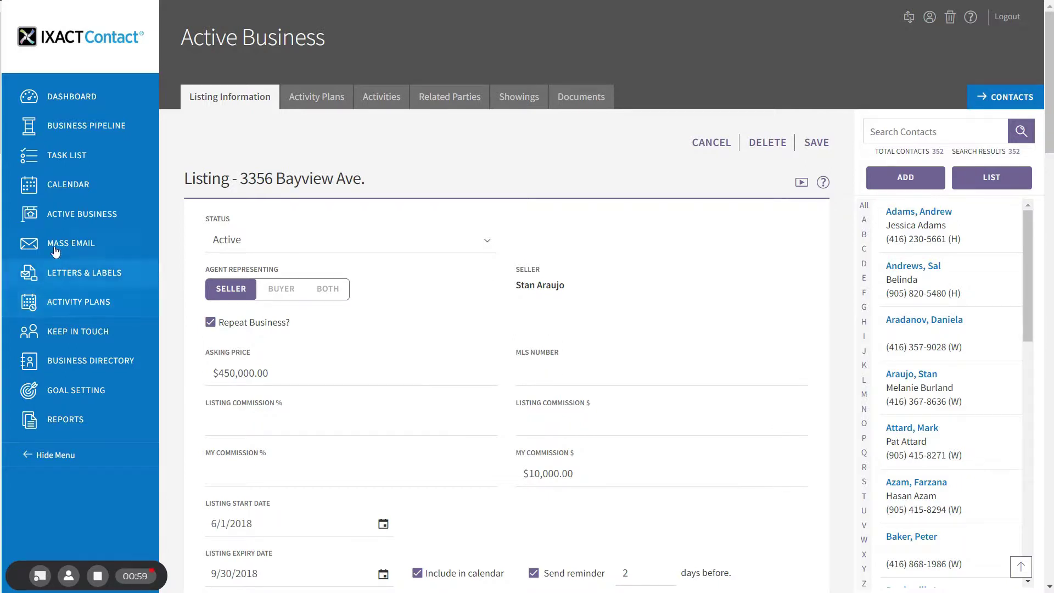
click(53, 218)
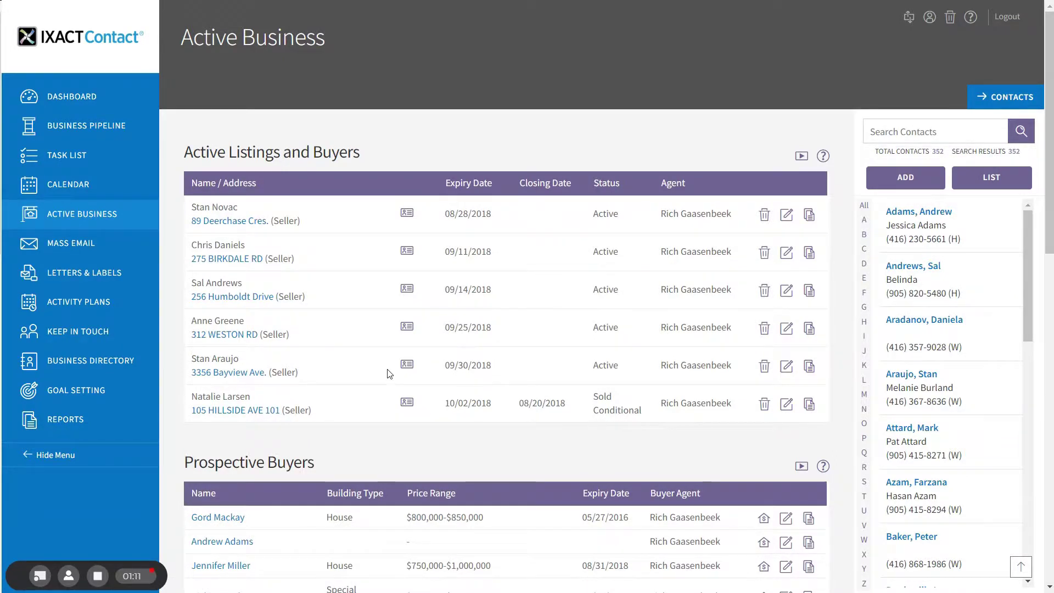
click(224, 374)
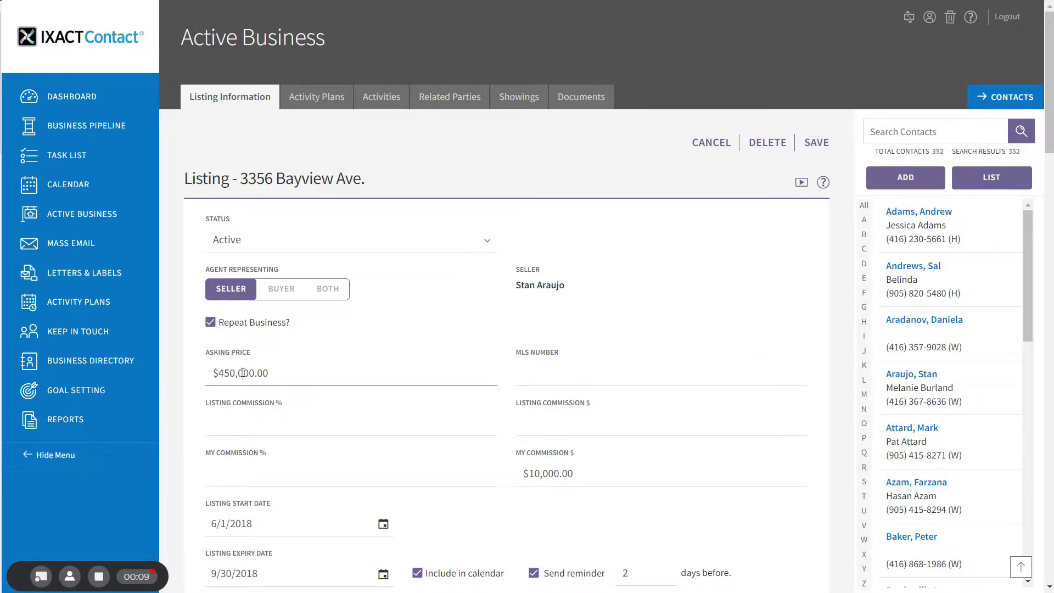
- Enter MLS number M67616616 and save the listing, confirming the success message
click(243, 373)
click(616, 384)
text(M)
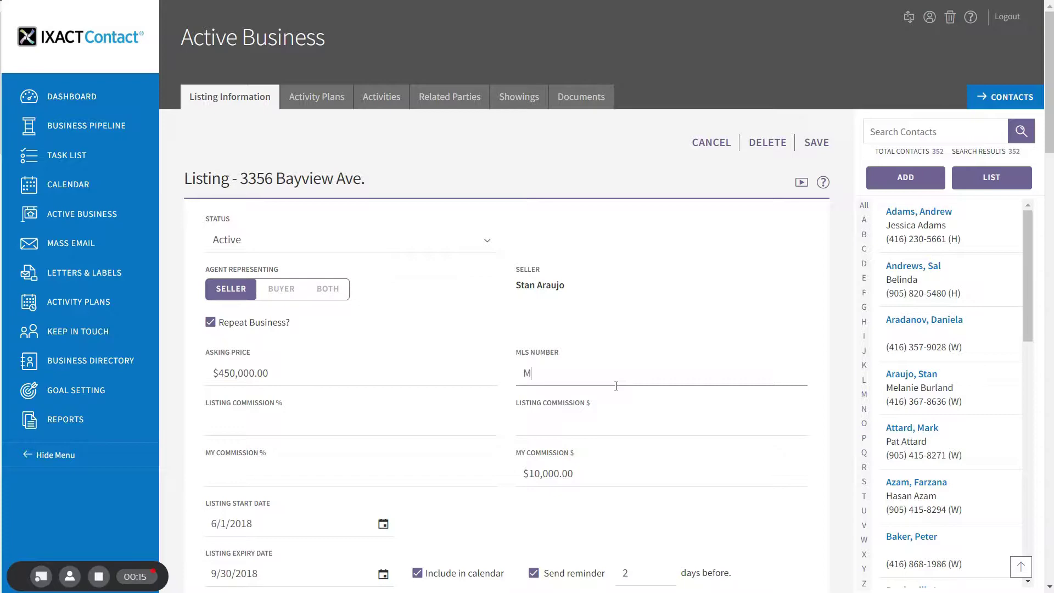
text(67616616)
click(816, 144)
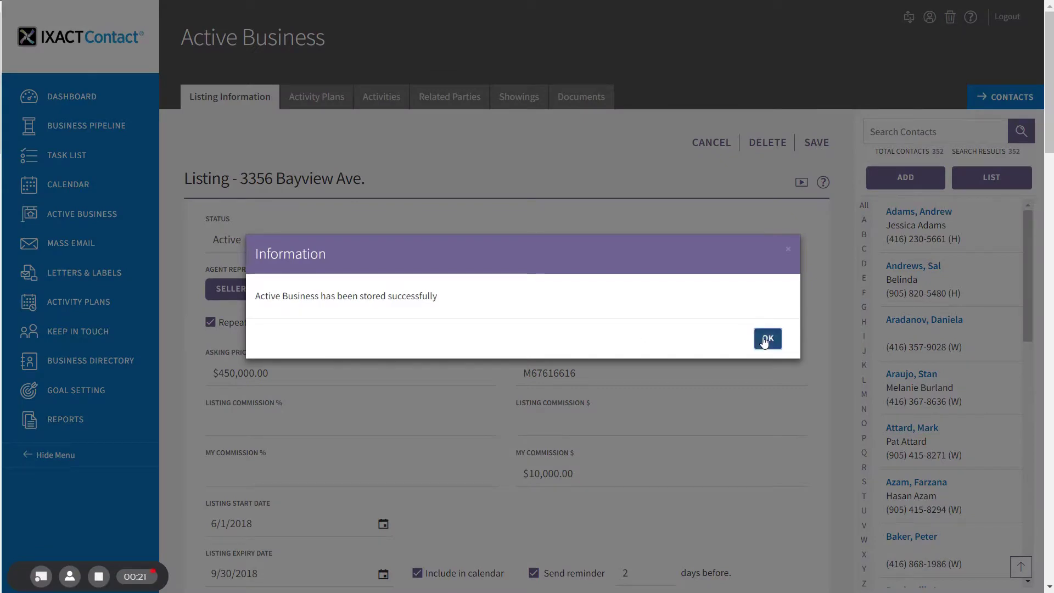
click(768, 339)
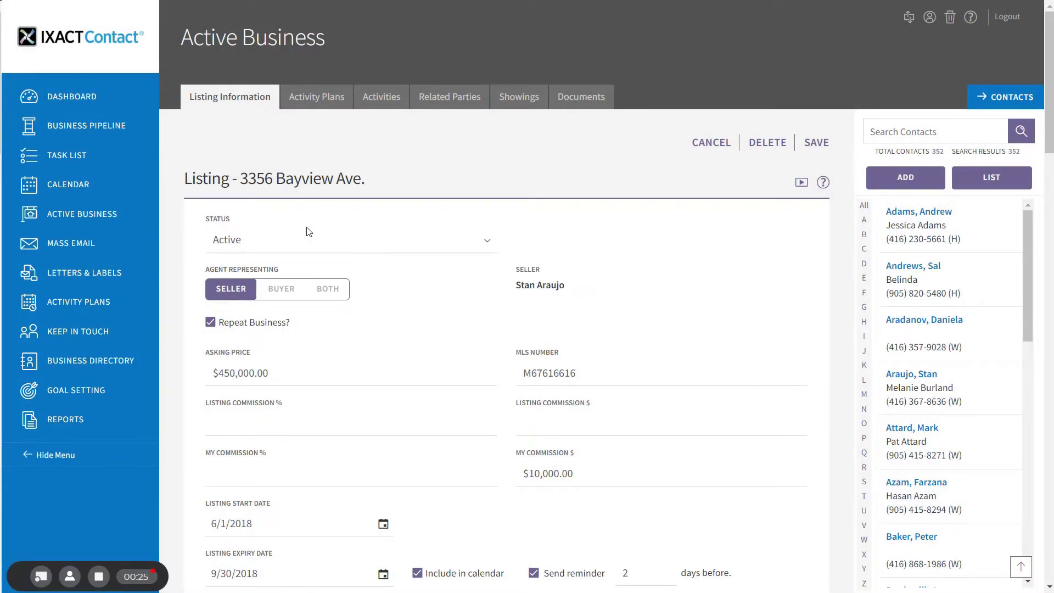
- Change the listing status to Sold Conditional with the agent representing Both
click(288, 248)
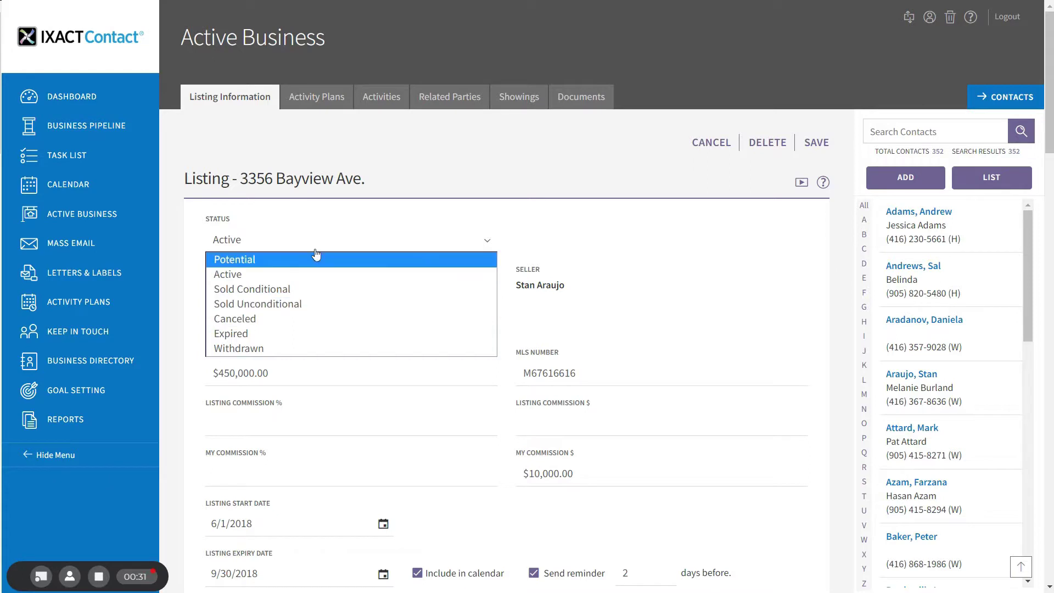
click(325, 231)
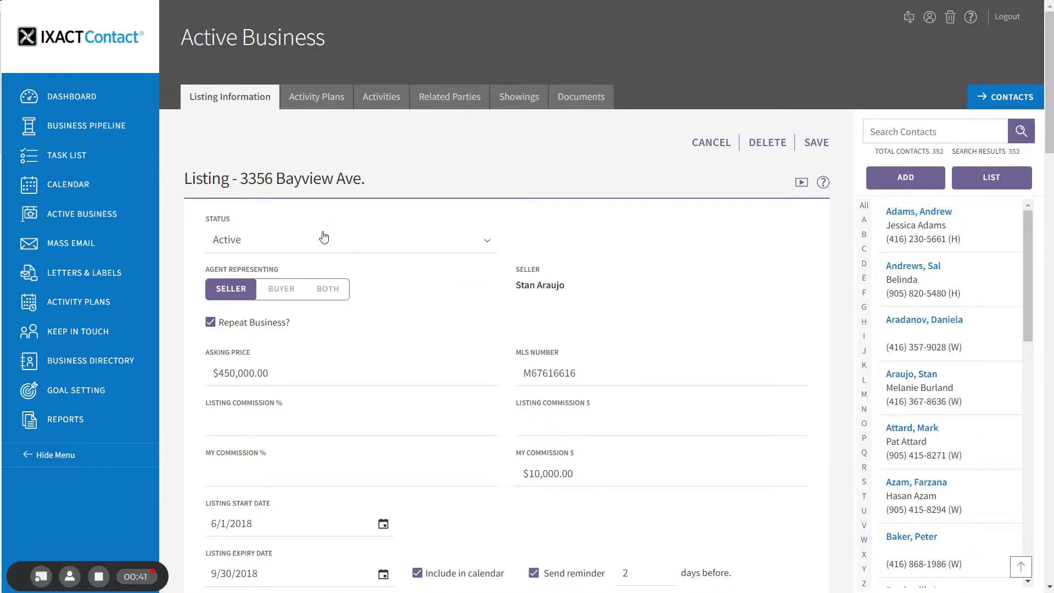
click(324, 250)
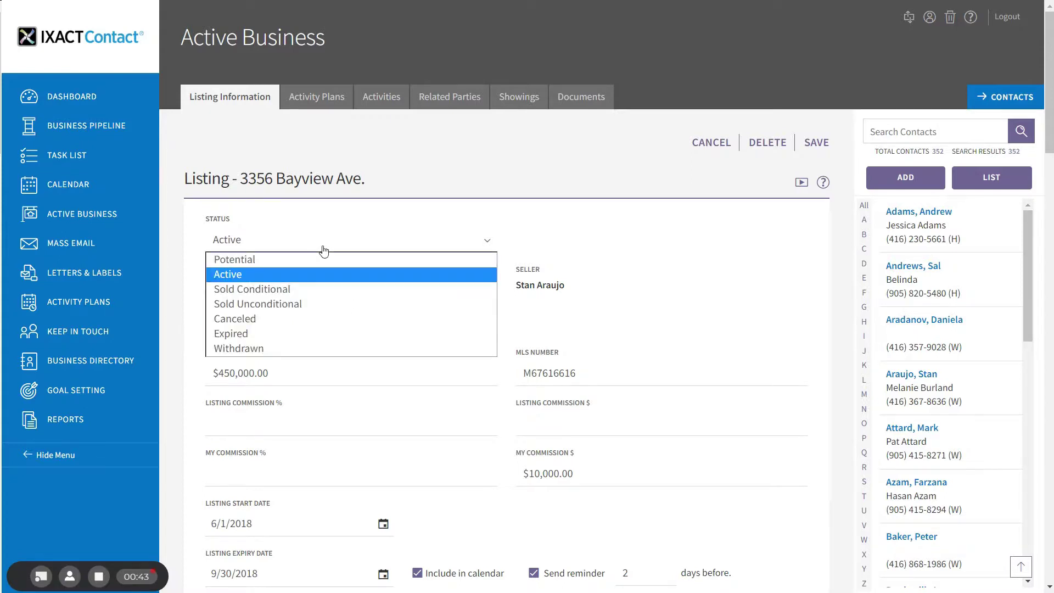
click(317, 290)
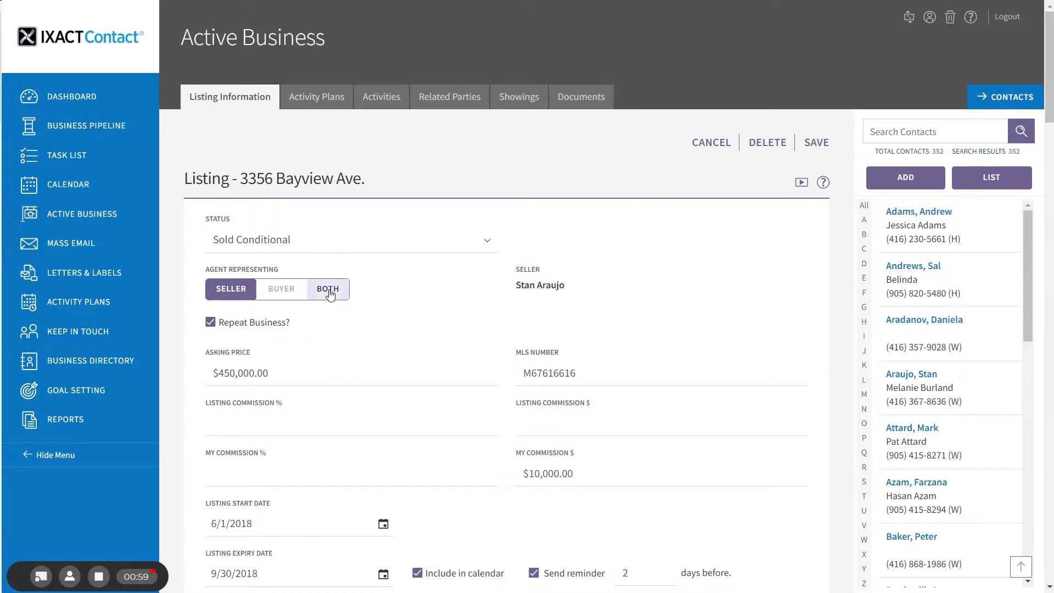
click(331, 295)
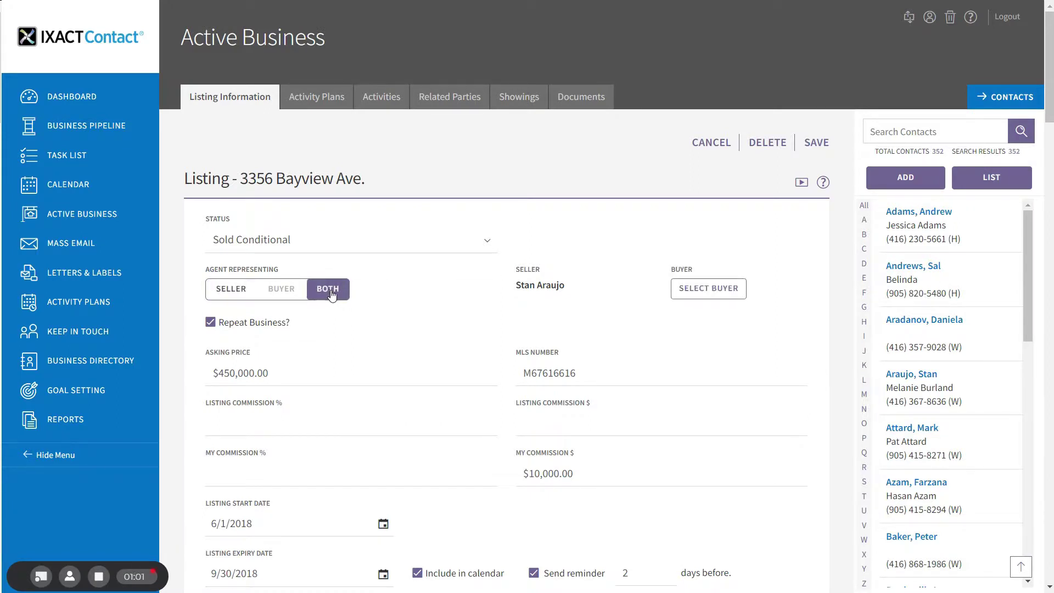
- Choose a contact whose last name starts with M as the listing's buyer
click(695, 297)
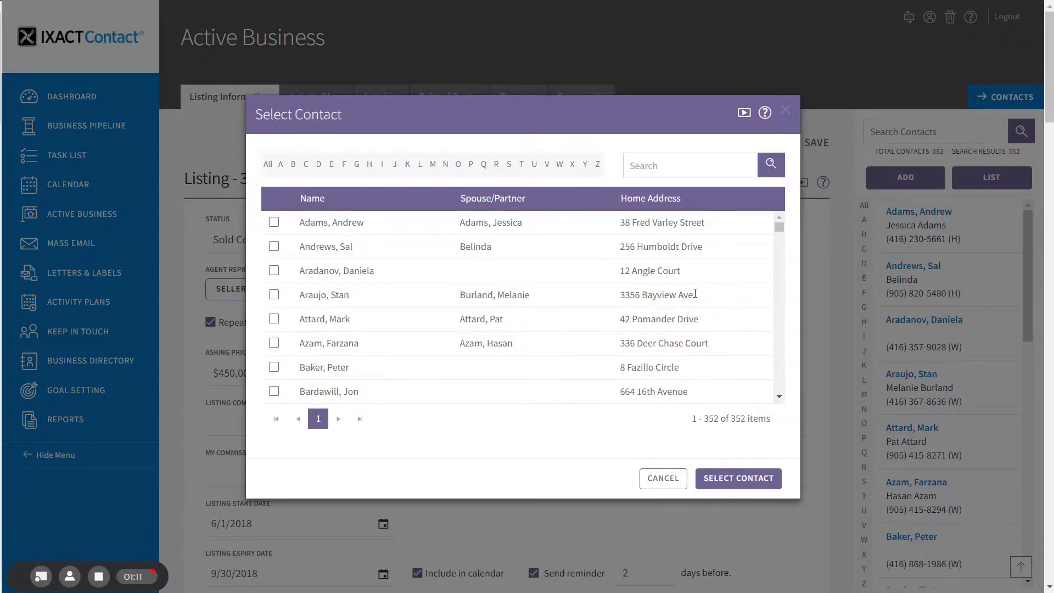
click(434, 166)
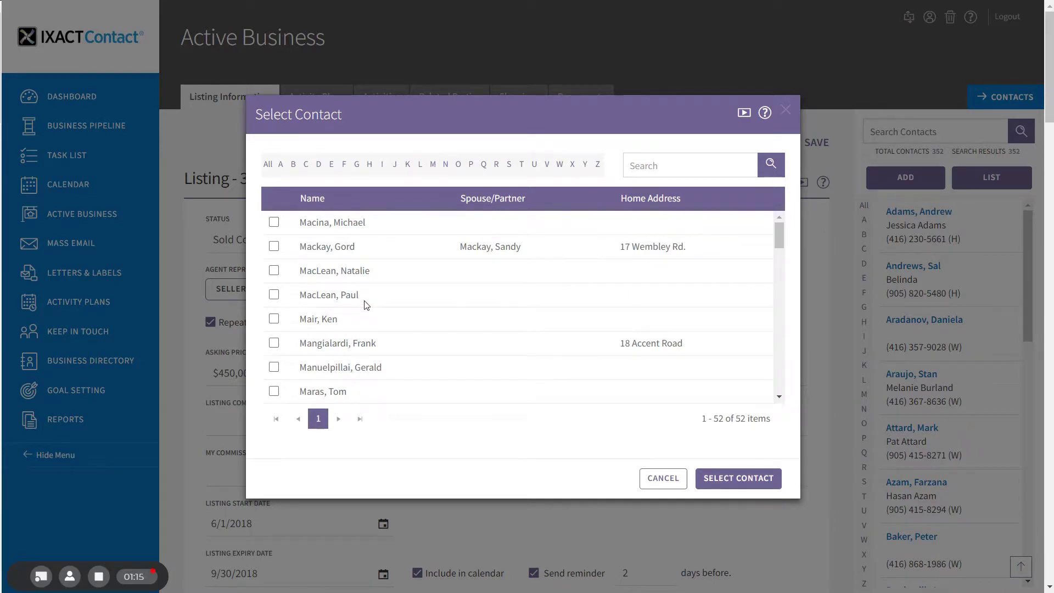
click(274, 295)
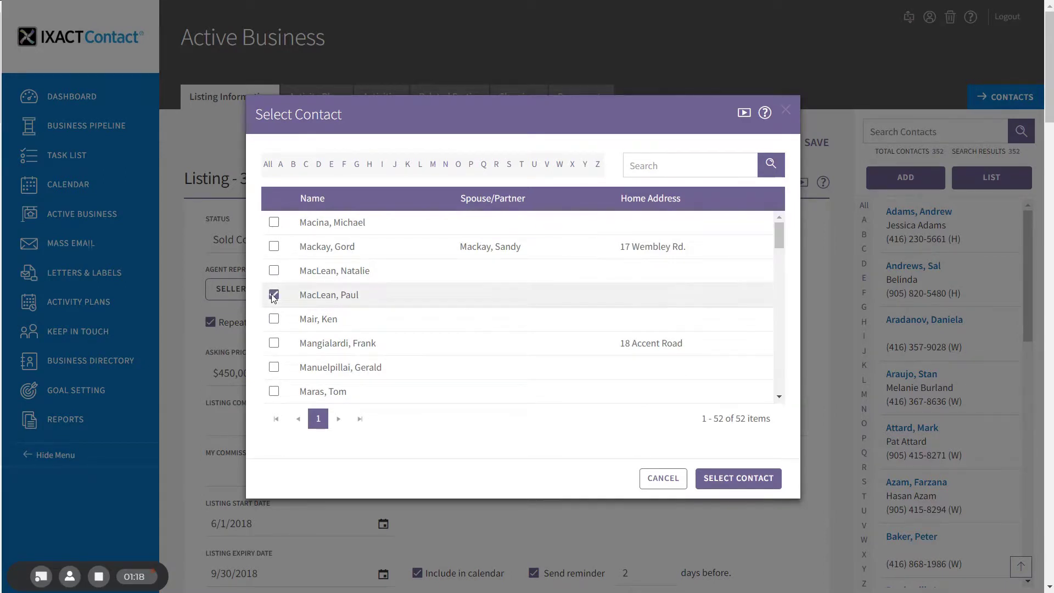
click(734, 479)
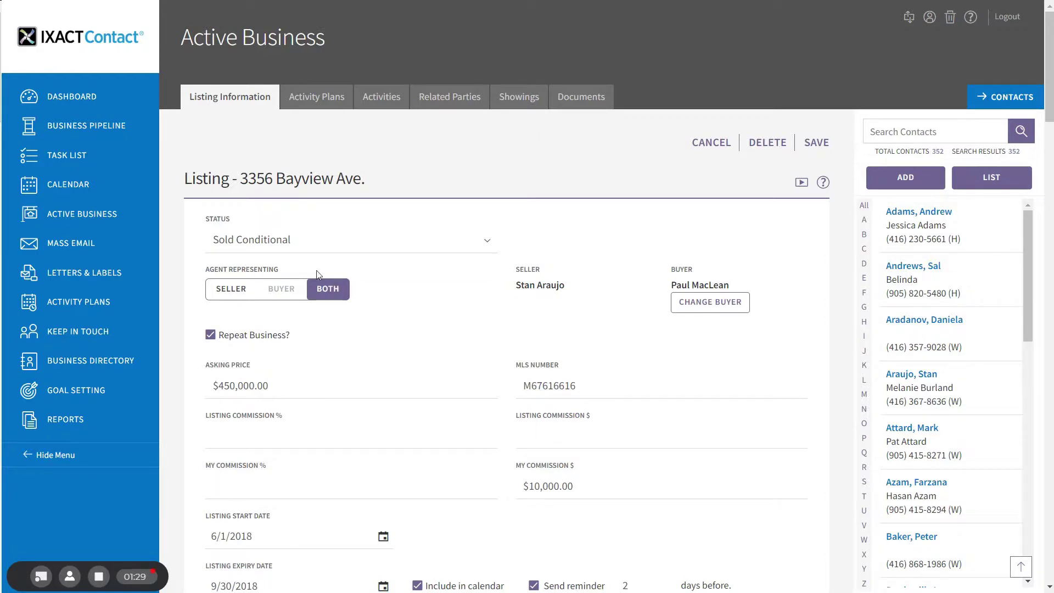
- Switch the status to Active to clear the buyer, then back to Sold Conditional
click(312, 251)
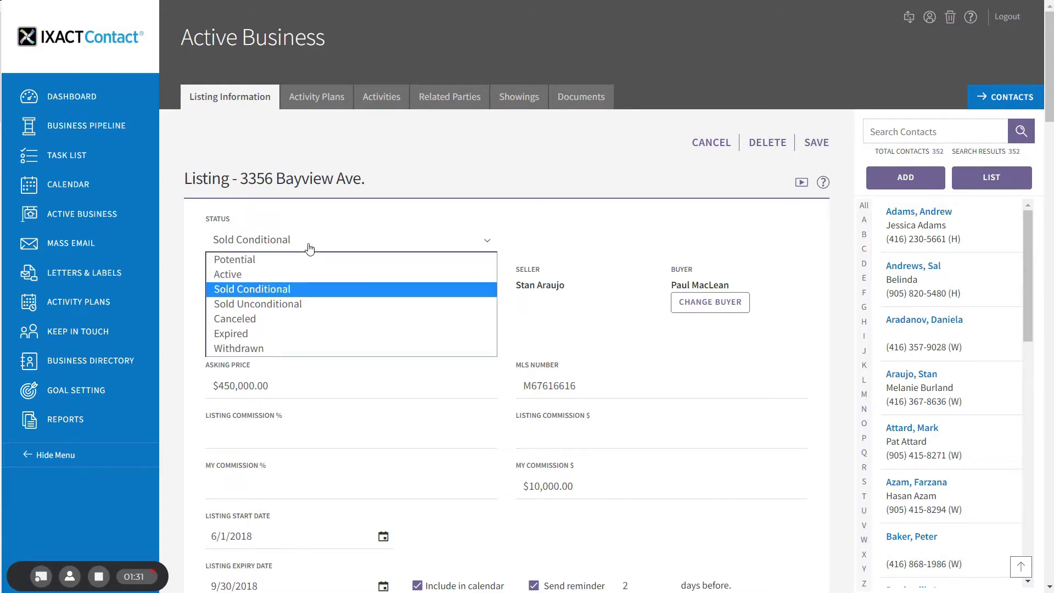
click(284, 276)
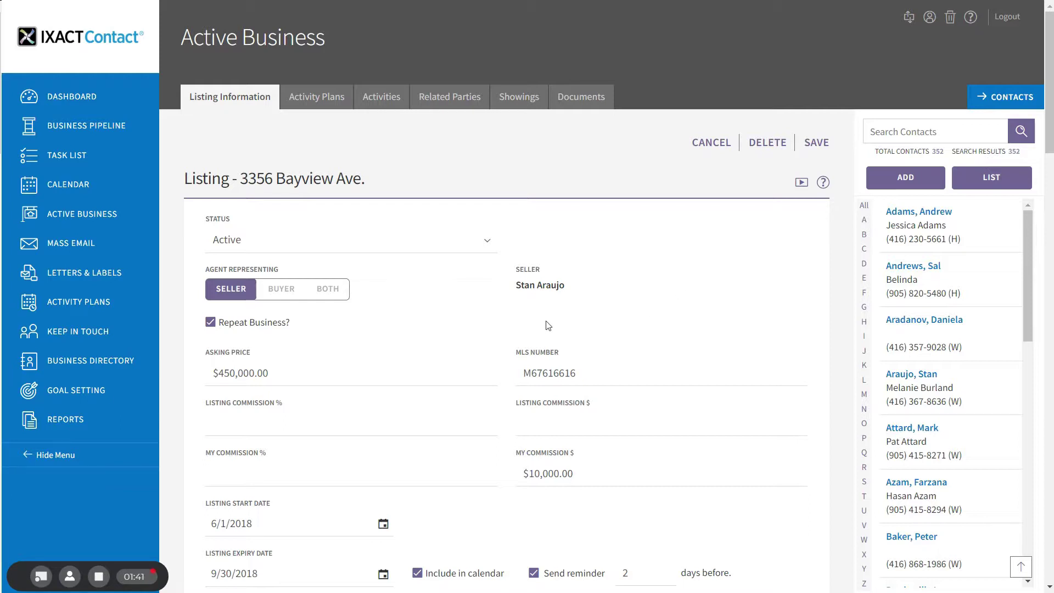
click(258, 246)
click(292, 289)
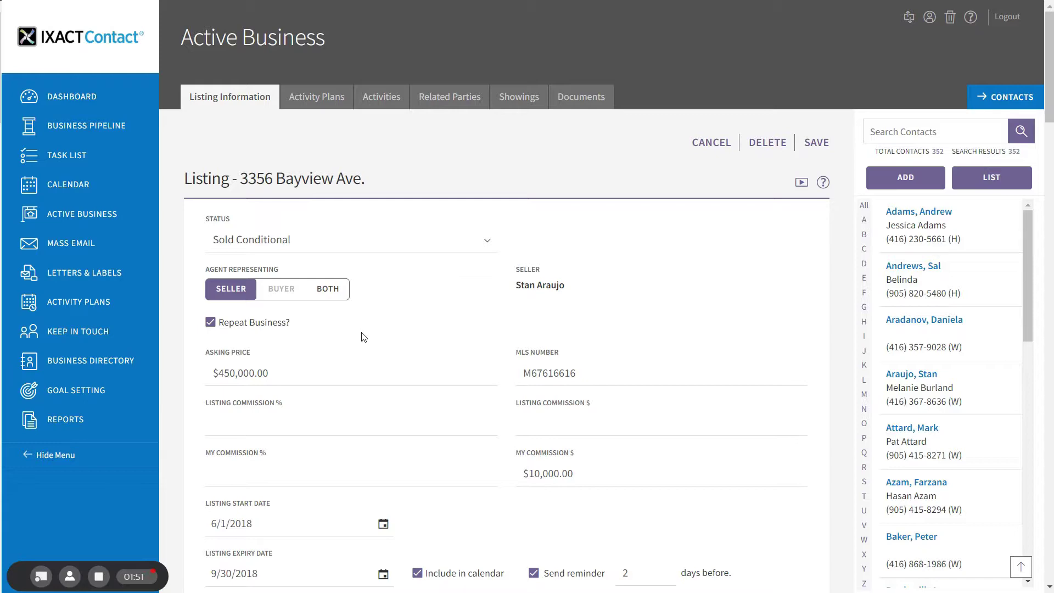
- Enter a selling price of 445000 and a 2.5% selling commission on the listing
drag(1050, 63, 1053, 166)
click(213, 302)
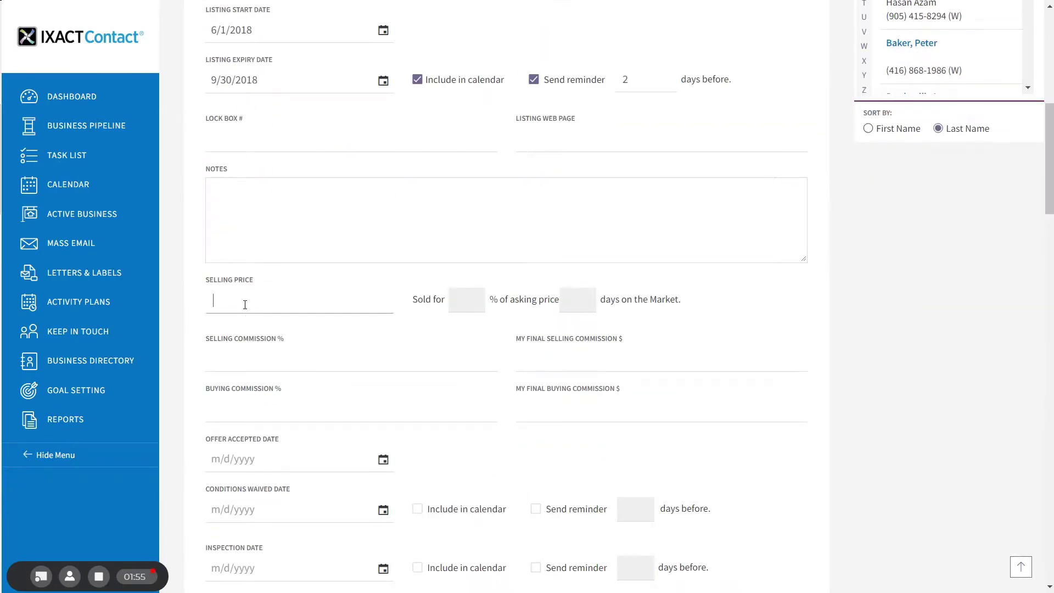
text(445000)
click(286, 363)
text(2.5)
key(Tab)
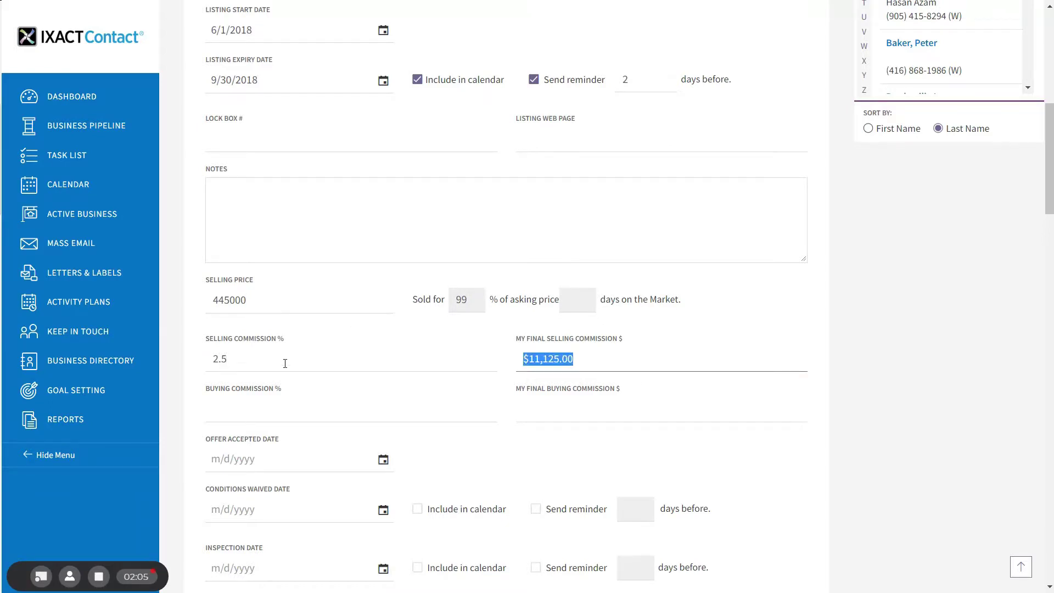
- Set the offer accepted date to 6/11/2018 and the closing date to 9/12/2018
scroll(784, 266, down, 4)
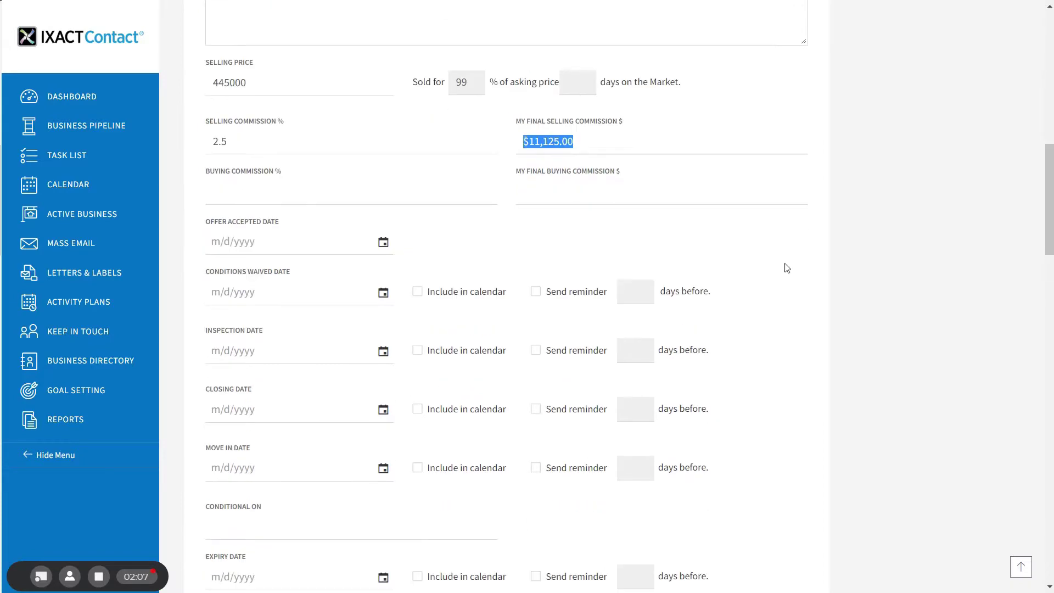
click(384, 244)
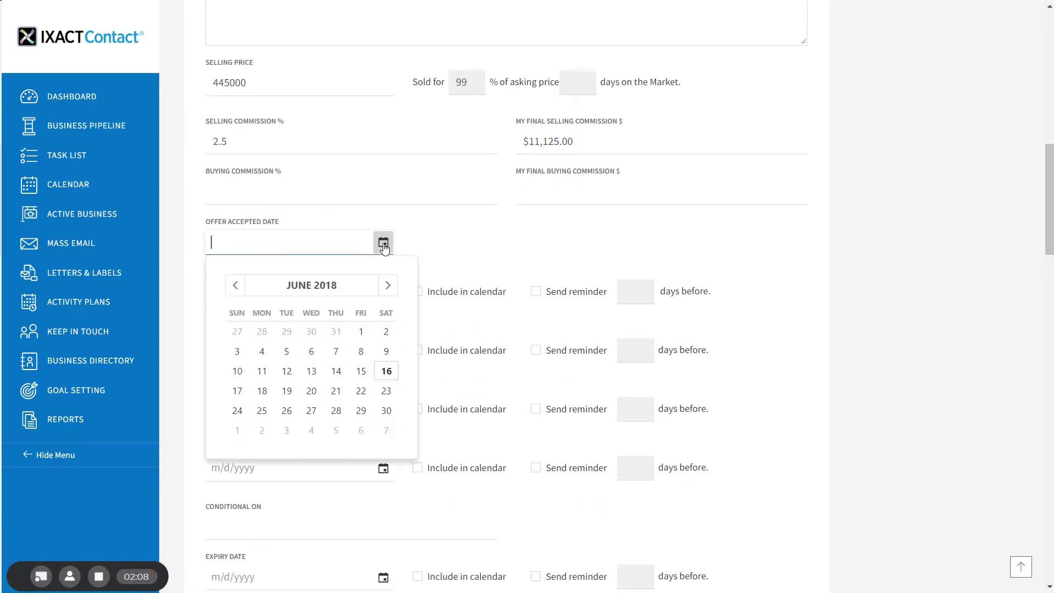
click(262, 371)
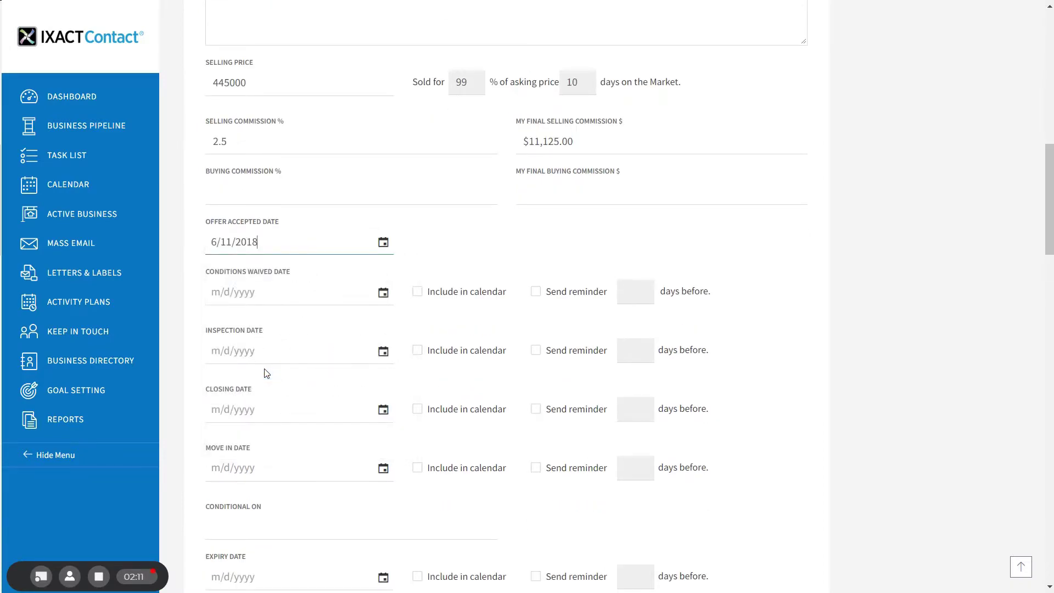
scroll(1046, 291, down, 5)
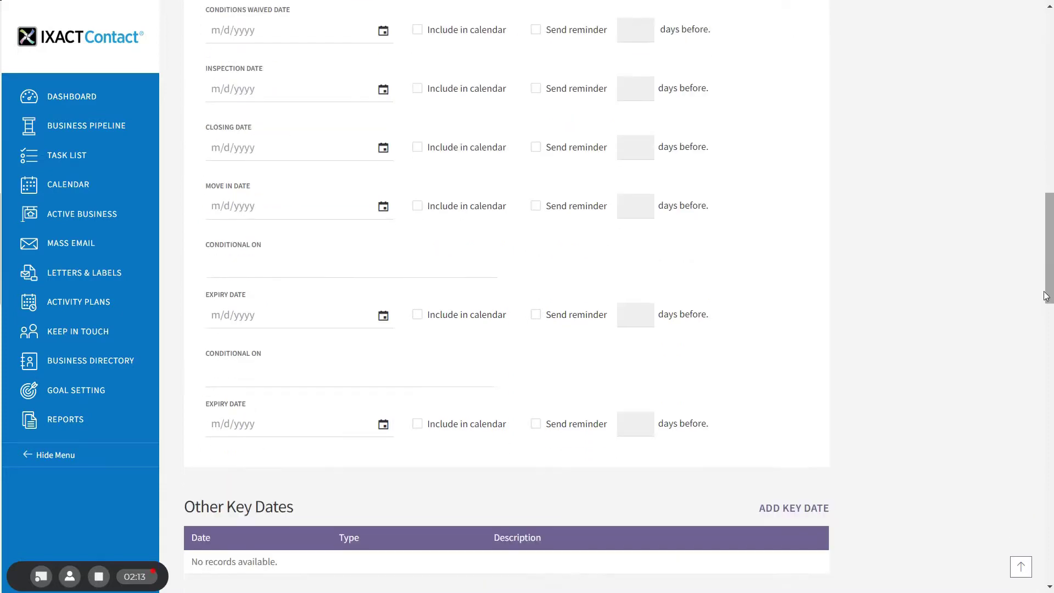
click(383, 147)
click(388, 190)
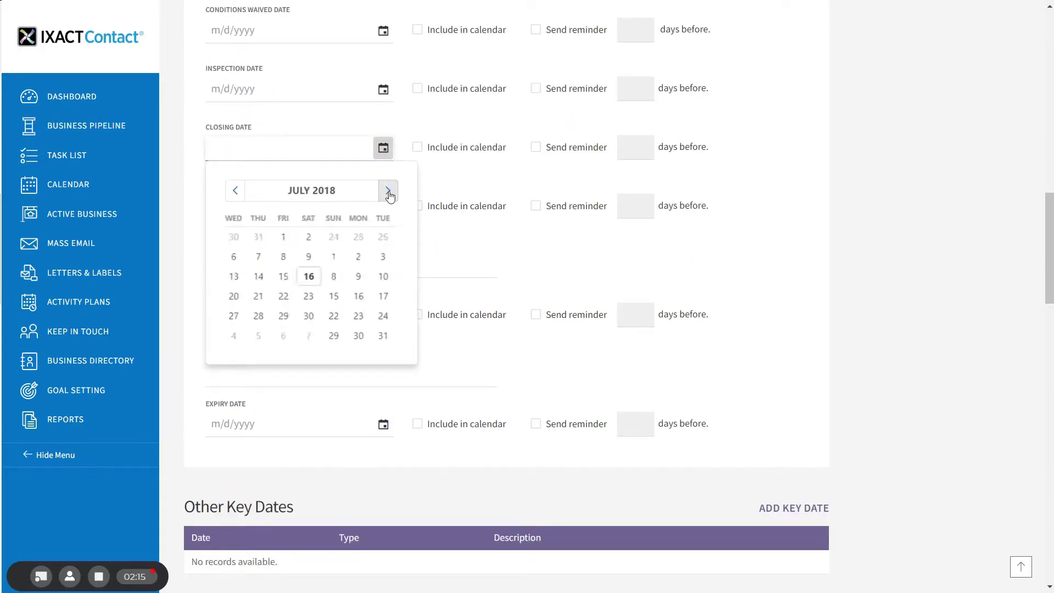
click(389, 191)
click(388, 190)
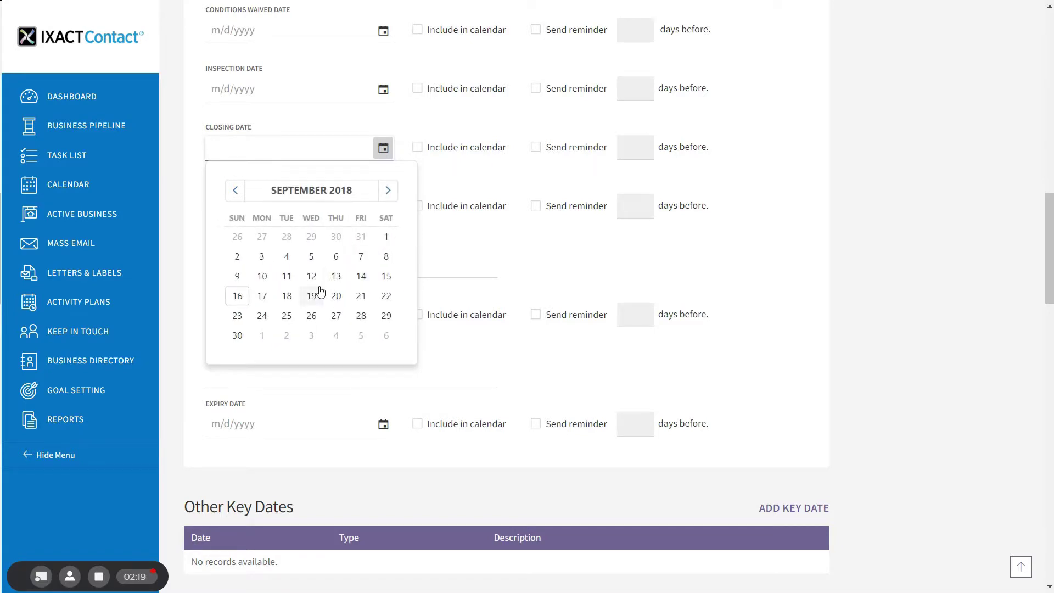
click(311, 276)
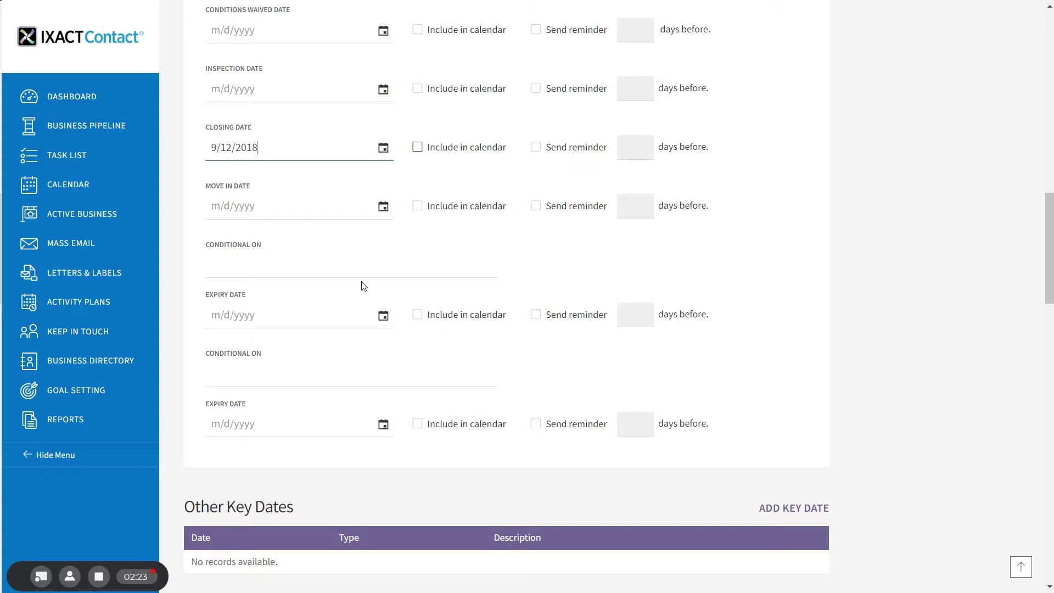
drag(1048, 198, 1050, 117)
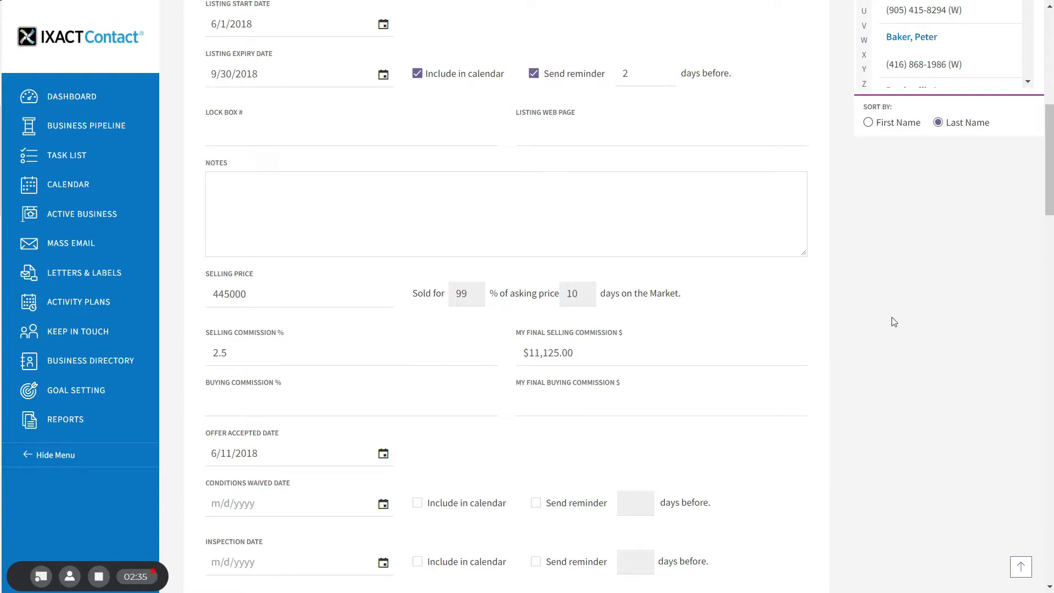
- Add the closing date to the calendar with a reminder 10 days before, then save the listing
drag(1049, 212, 1052, 307)
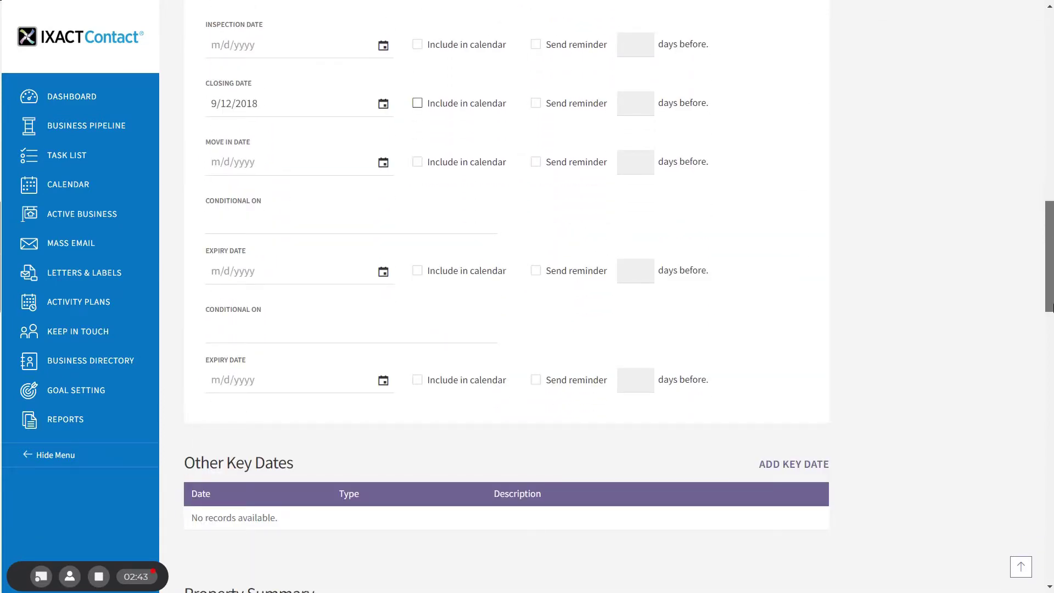
drag(1053, 307, 1052, 275)
scroll(1049, 262, up, 1)
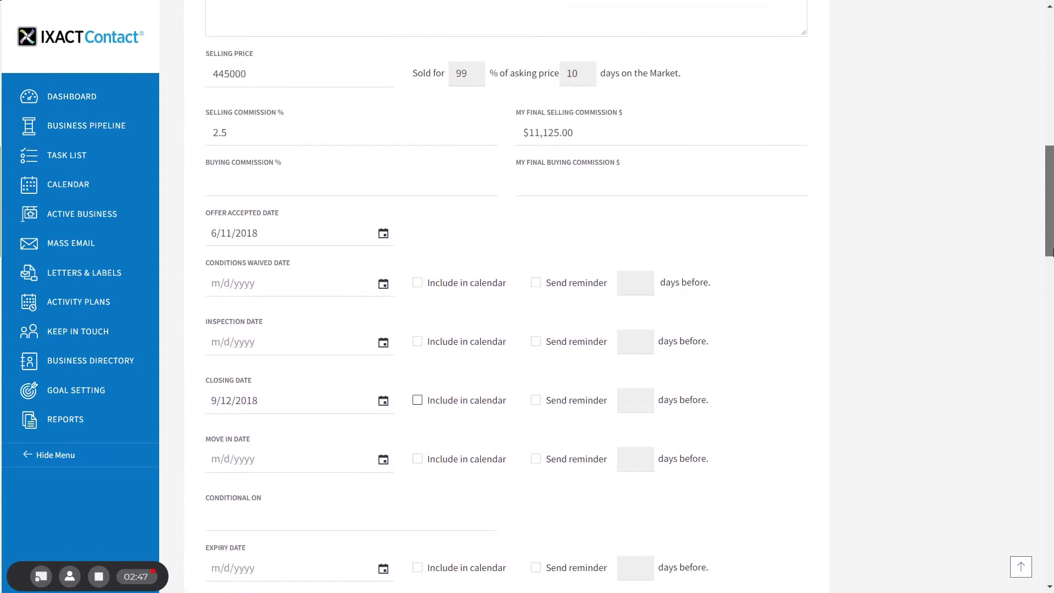
click(418, 400)
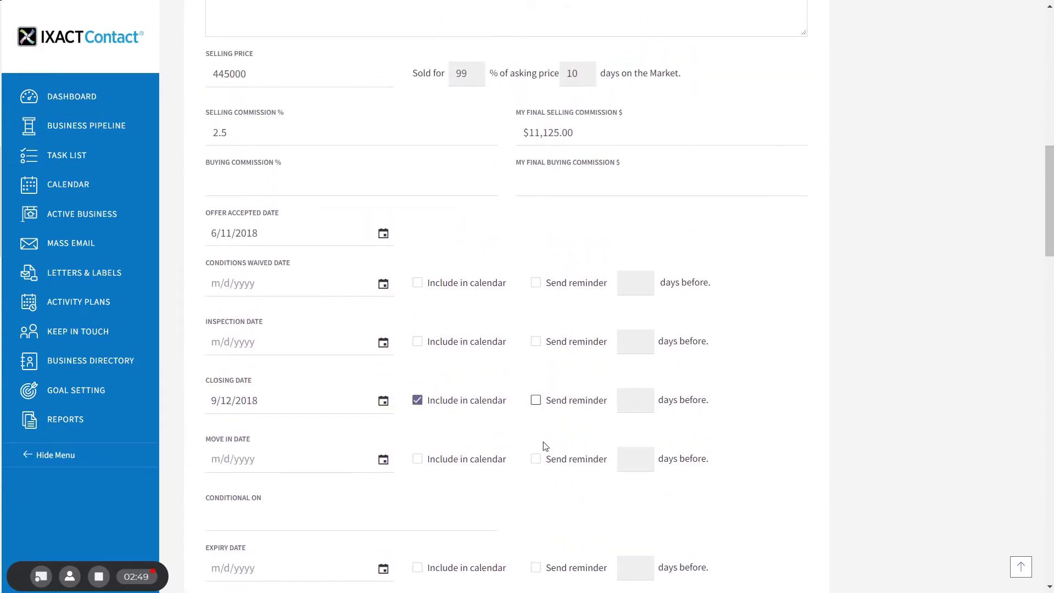
click(535, 402)
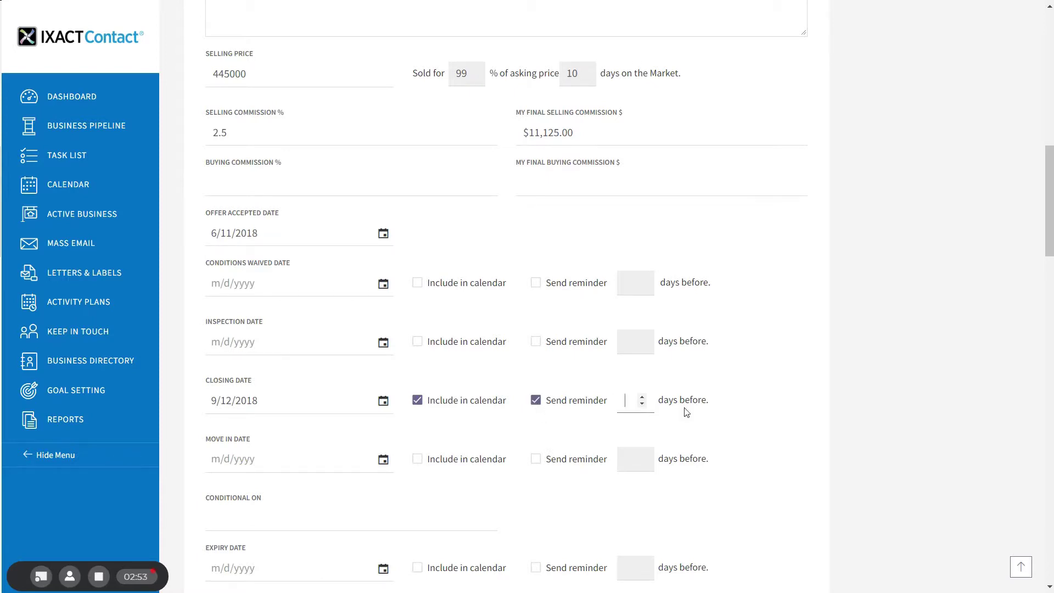
text(10)
scroll(730, 264, up, 15)
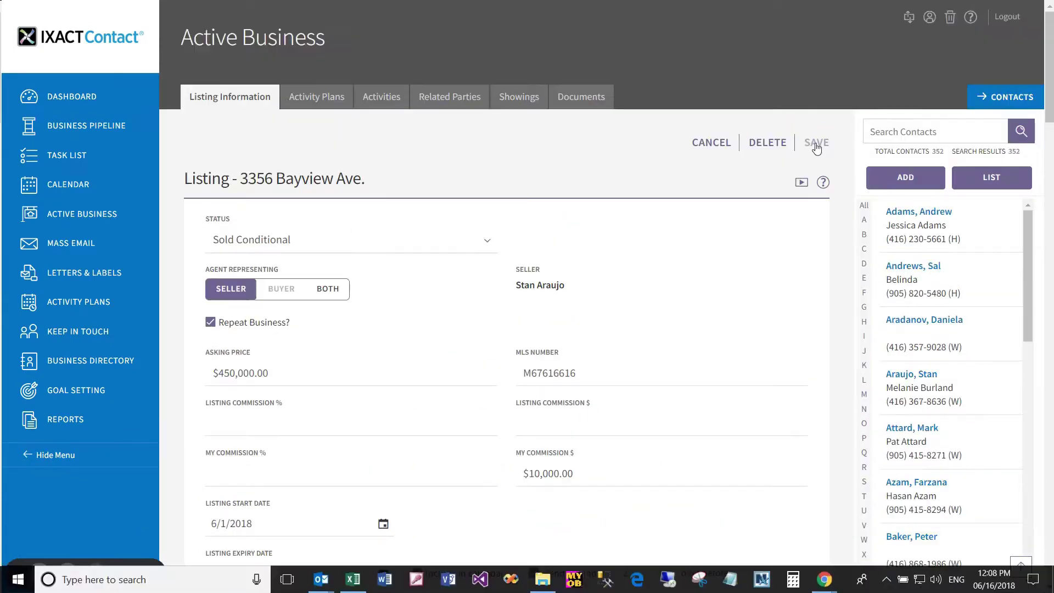
click(816, 142)
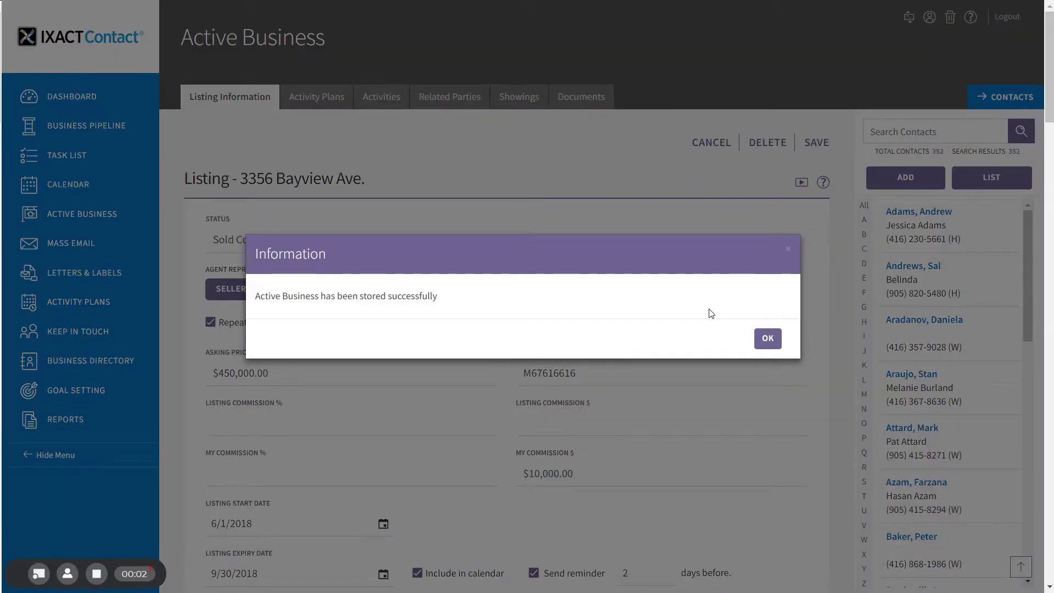
- Dismiss the save confirmation and reopen 3356 Bayview Ave. from the Active Business list
click(767, 338)
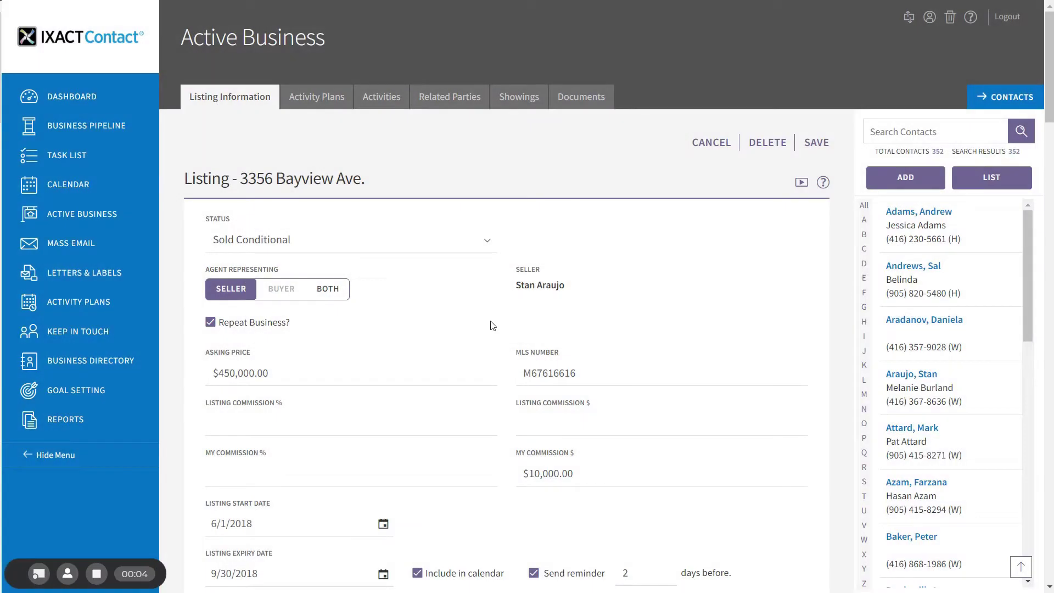
click(72, 217)
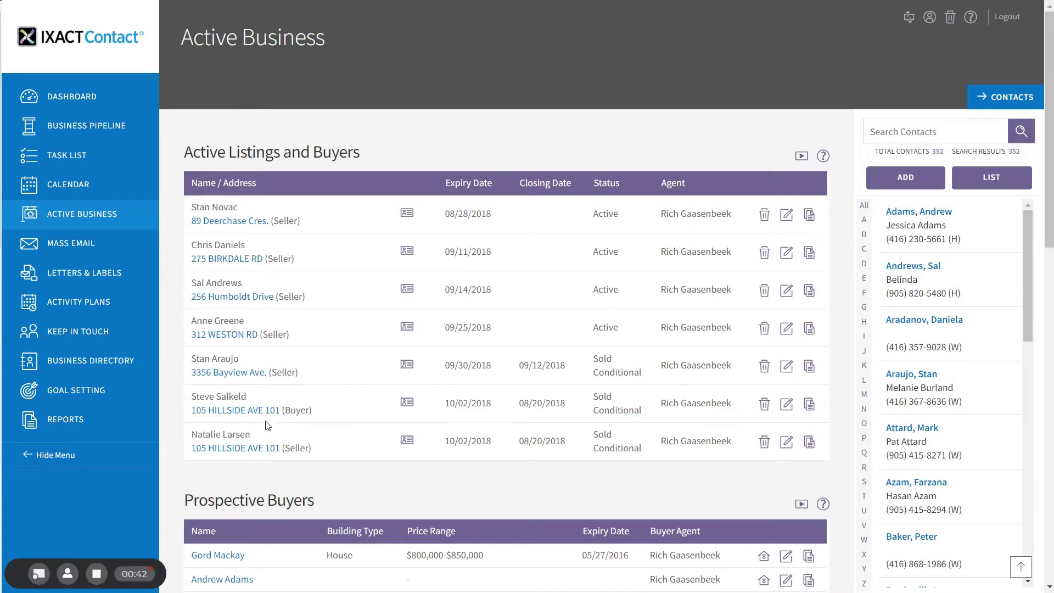
click(235, 377)
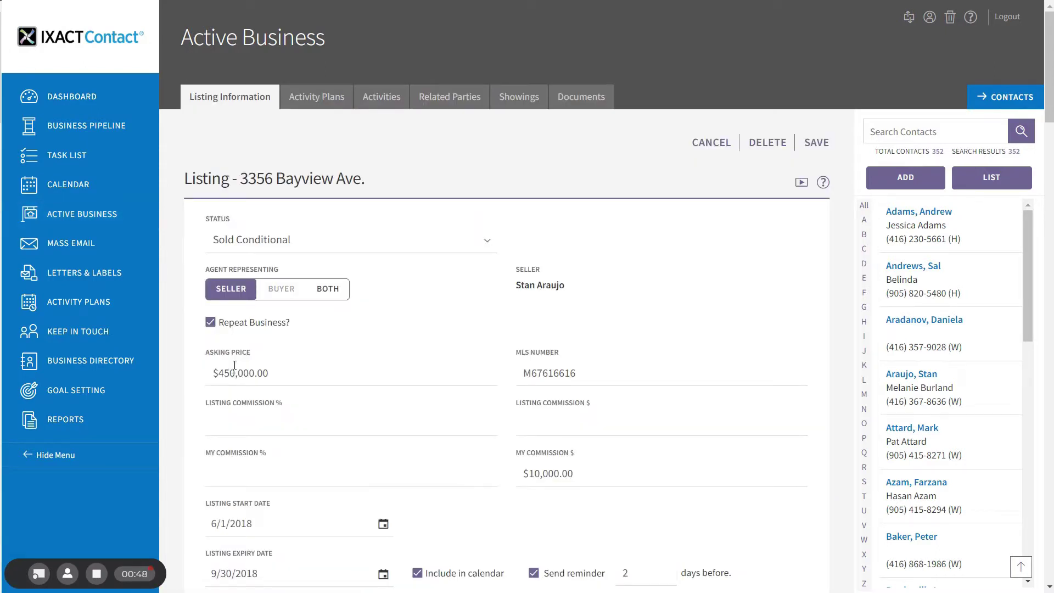
- Change the listing status to Closed and save it
click(373, 248)
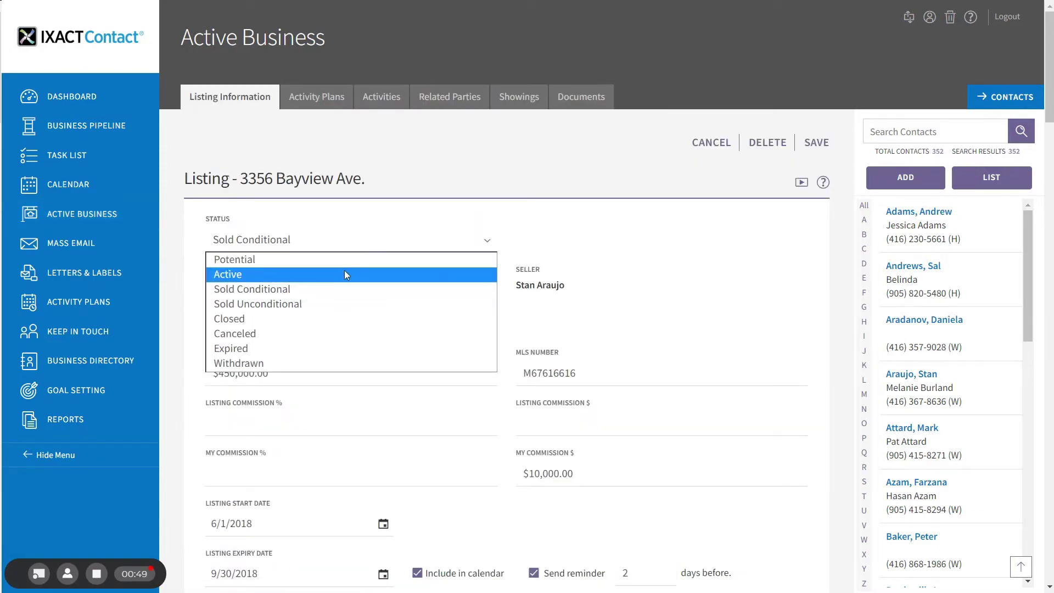
click(304, 319)
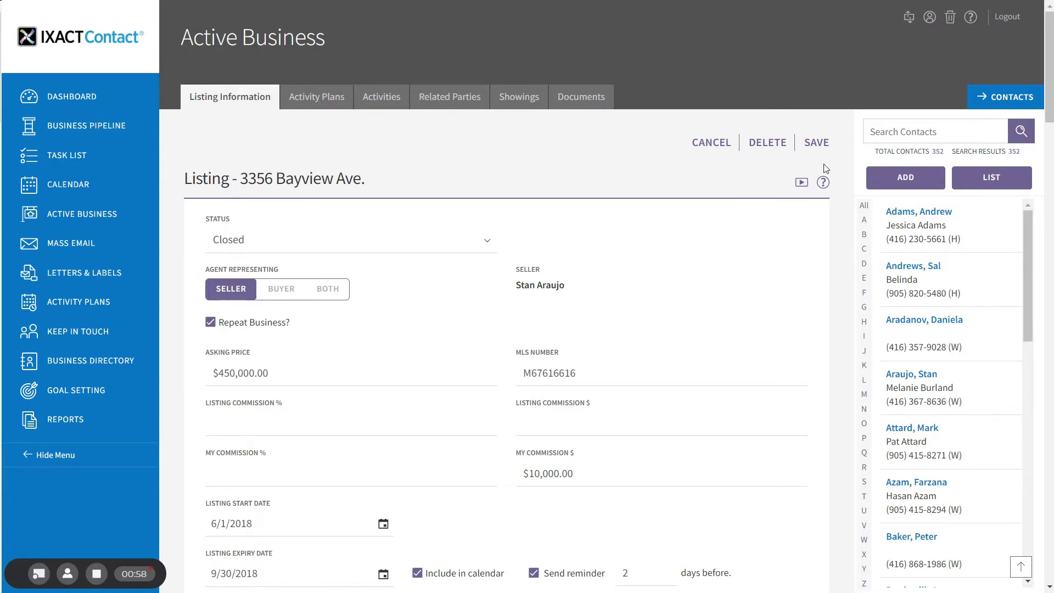
click(817, 144)
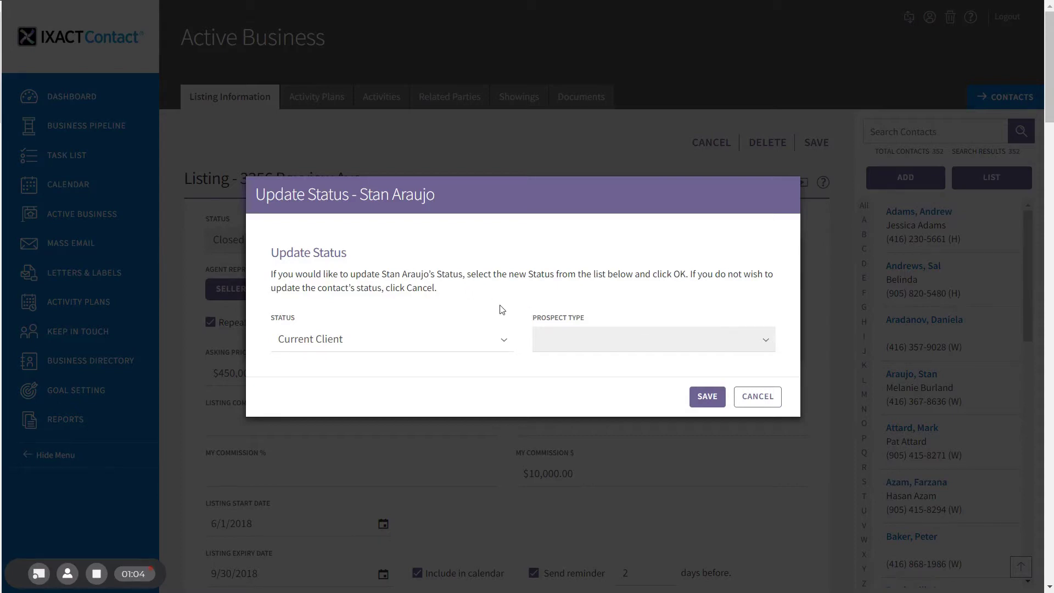
- Update the seller's contact status to Past Client and save
click(503, 345)
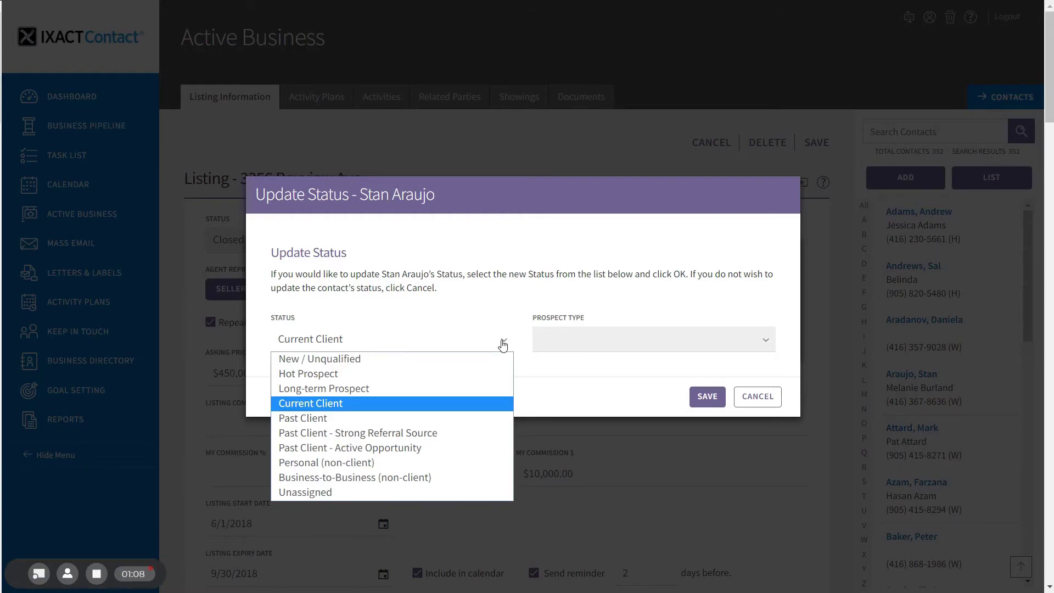
click(367, 419)
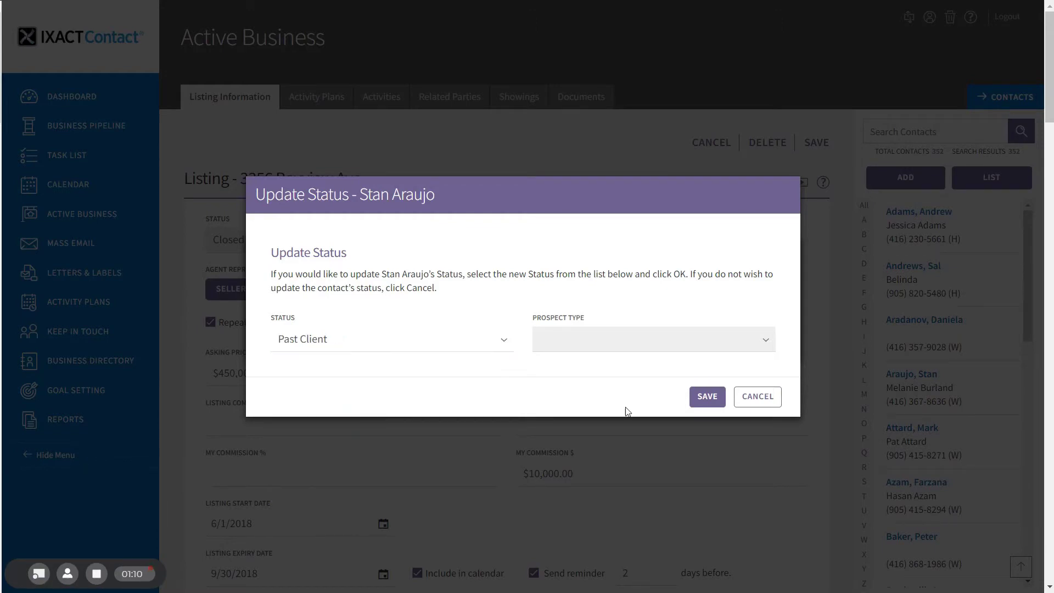
click(701, 397)
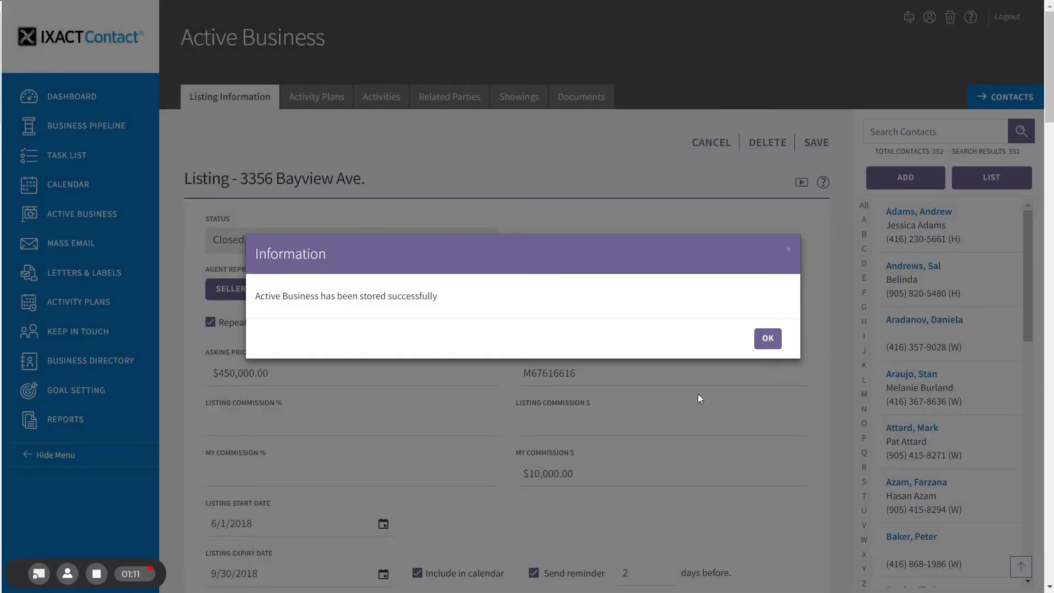
click(767, 338)
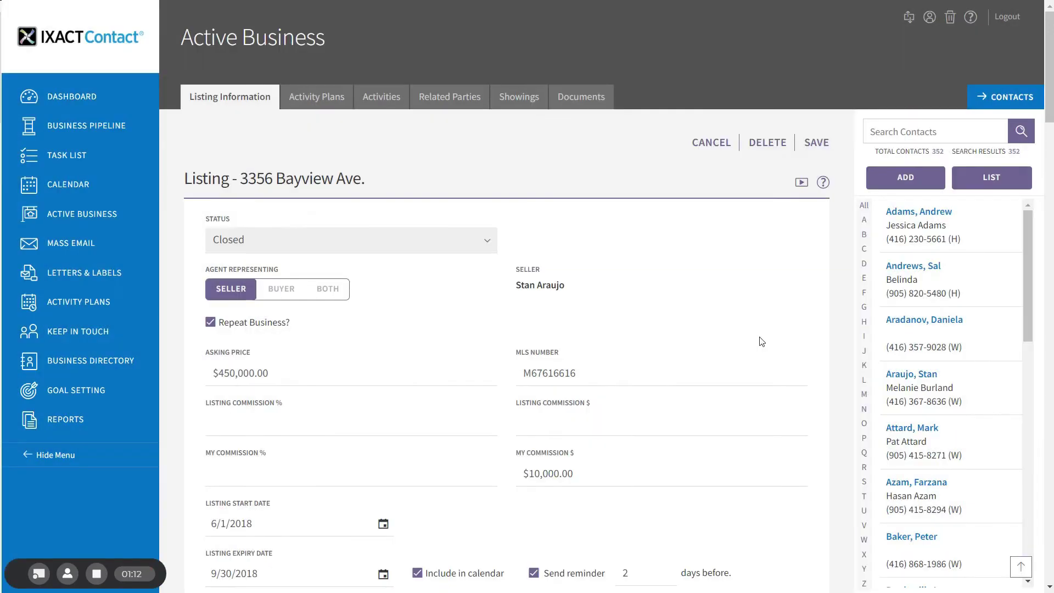
click(66, 214)
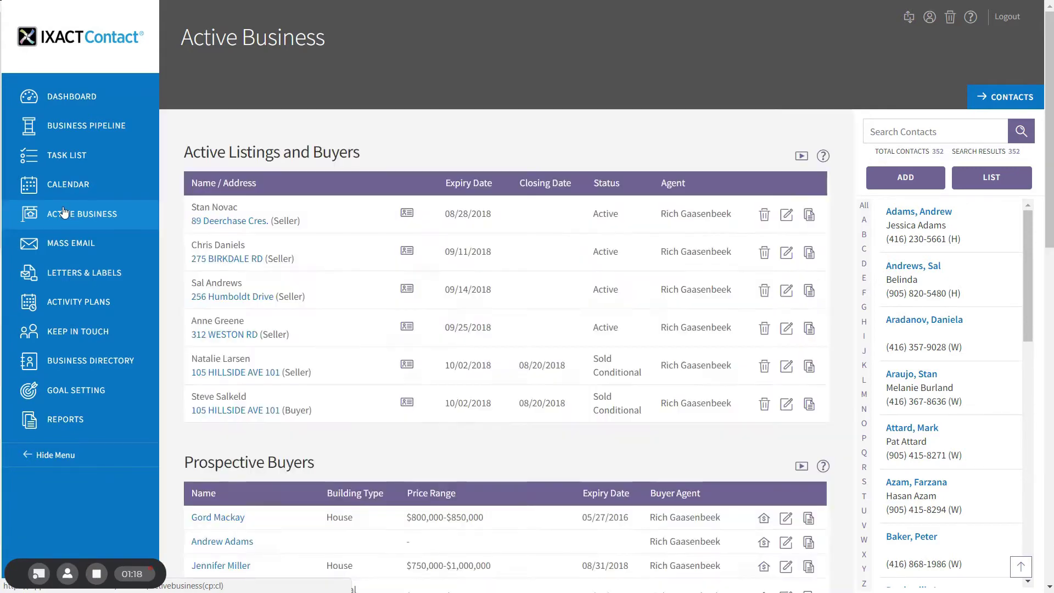
scroll(1049, 92, down, 1)
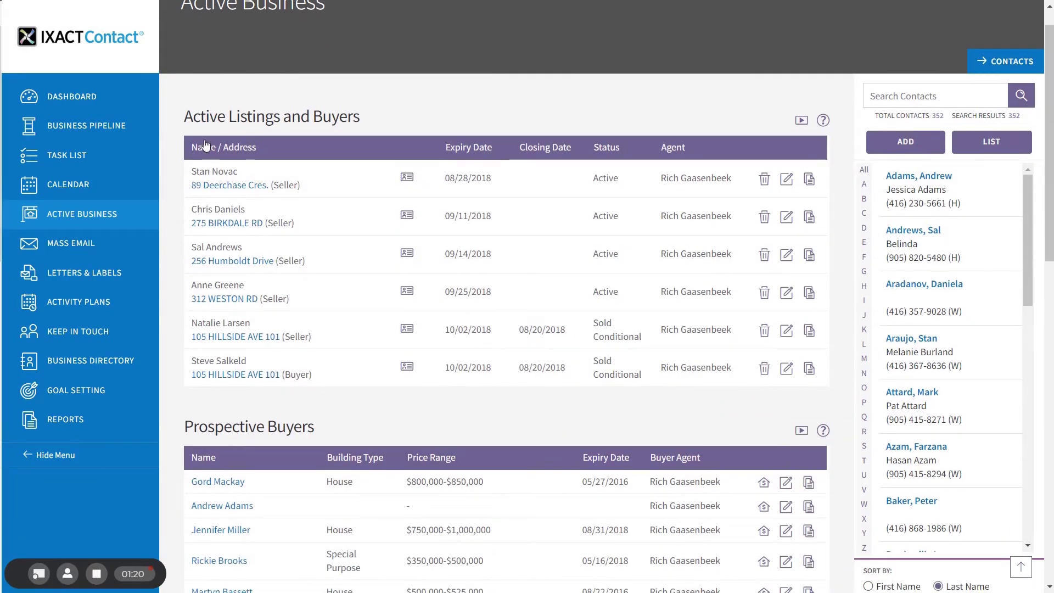
drag(1050, 89, 1052, 271)
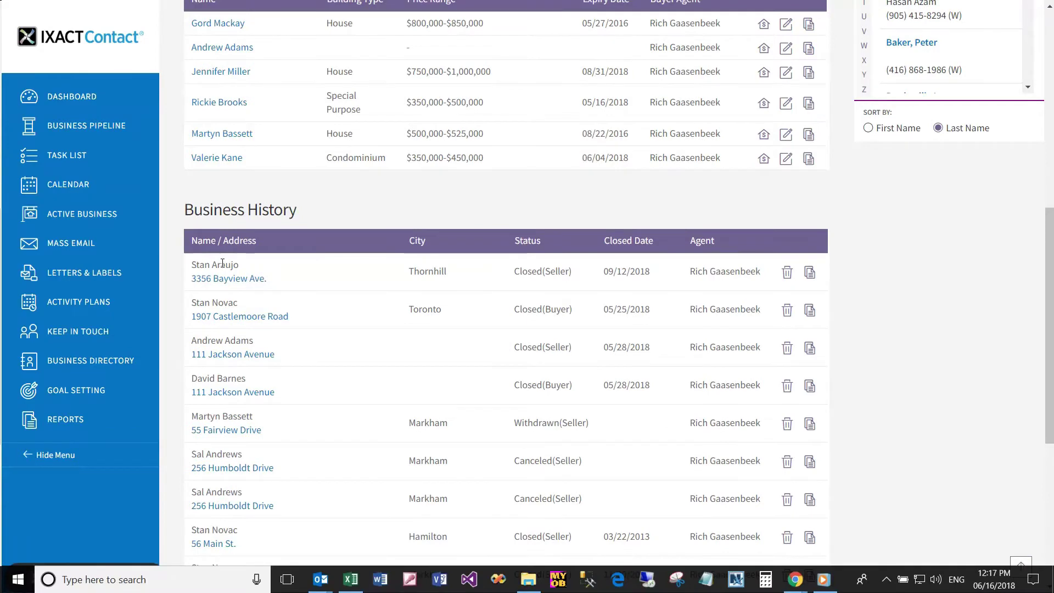
scroll(1043, 277, up, 8)
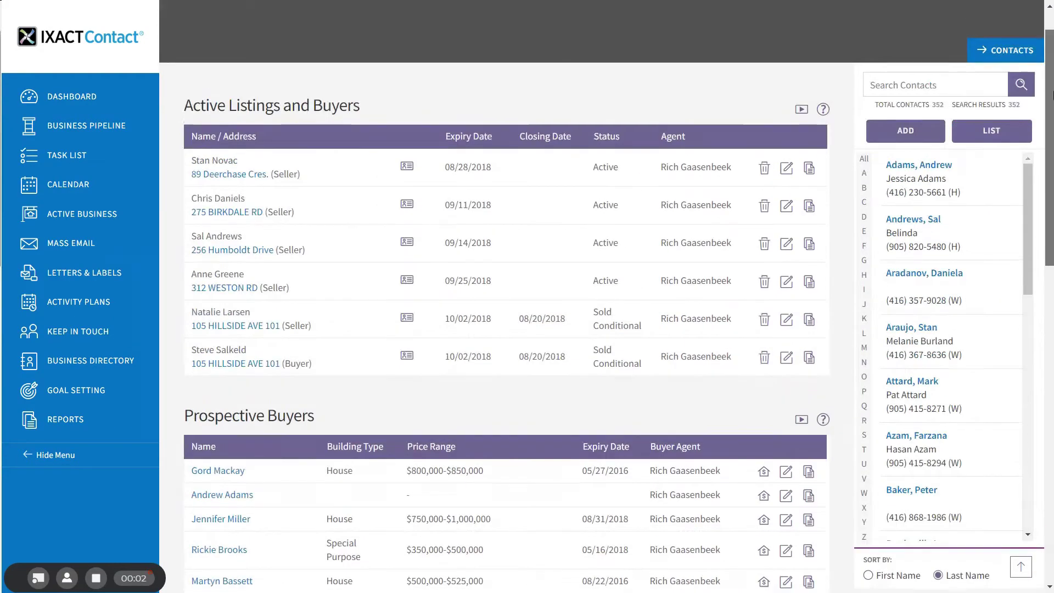
click(904, 331)
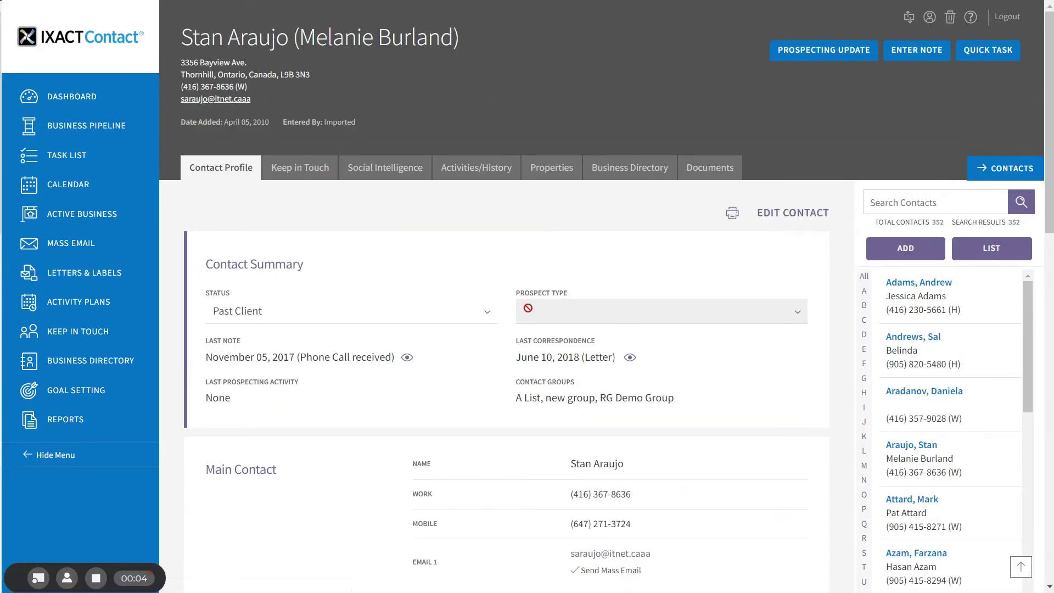
click(545, 170)
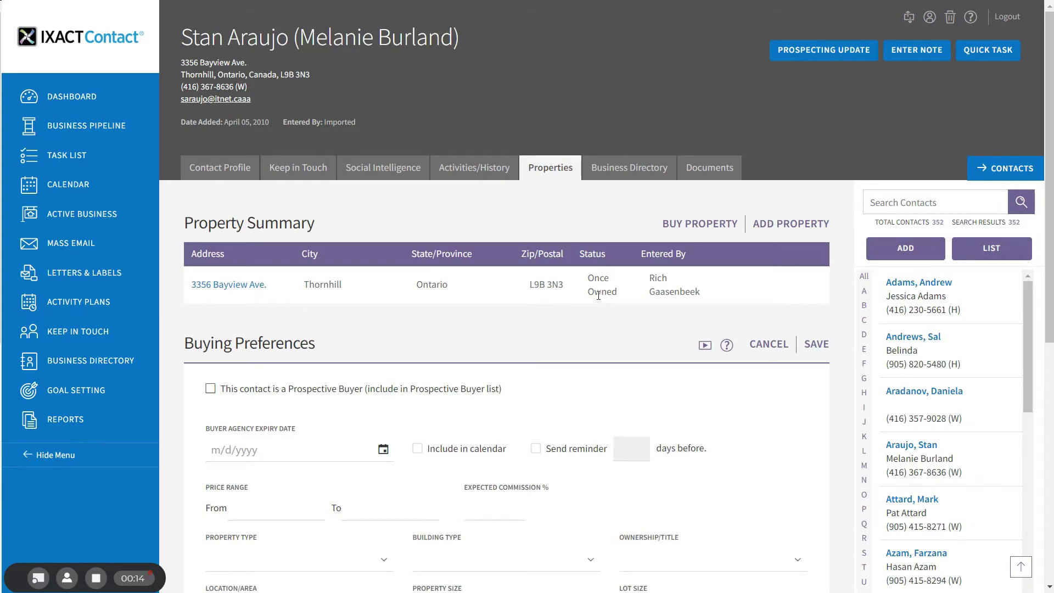
click(231, 290)
scroll(1049, 161, down, 1)
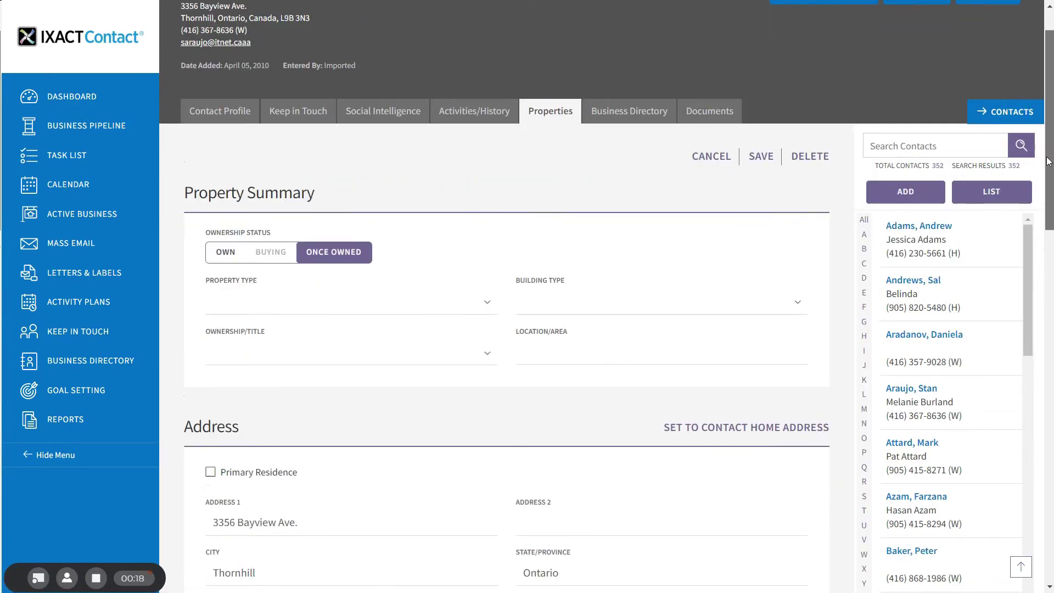
scroll(1049, 161, down, 13)
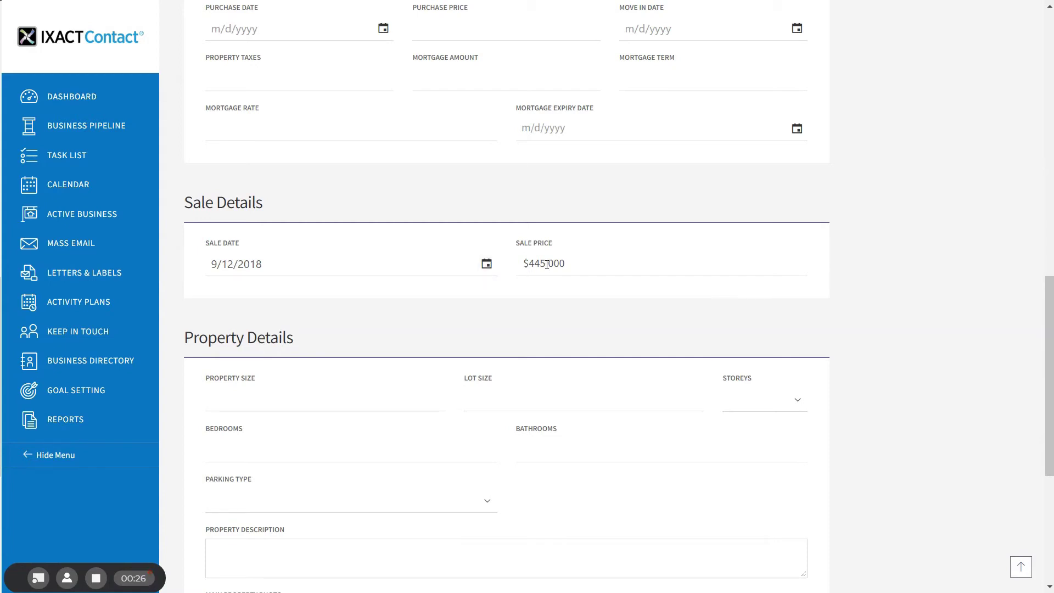
scroll(605, 242, up, 15)
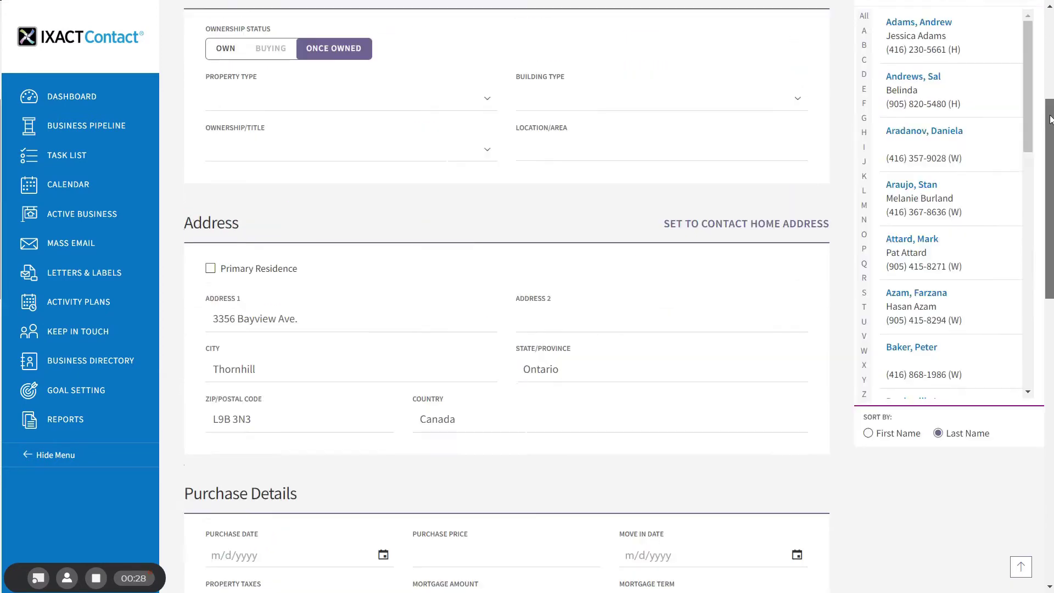
click(706, 215)
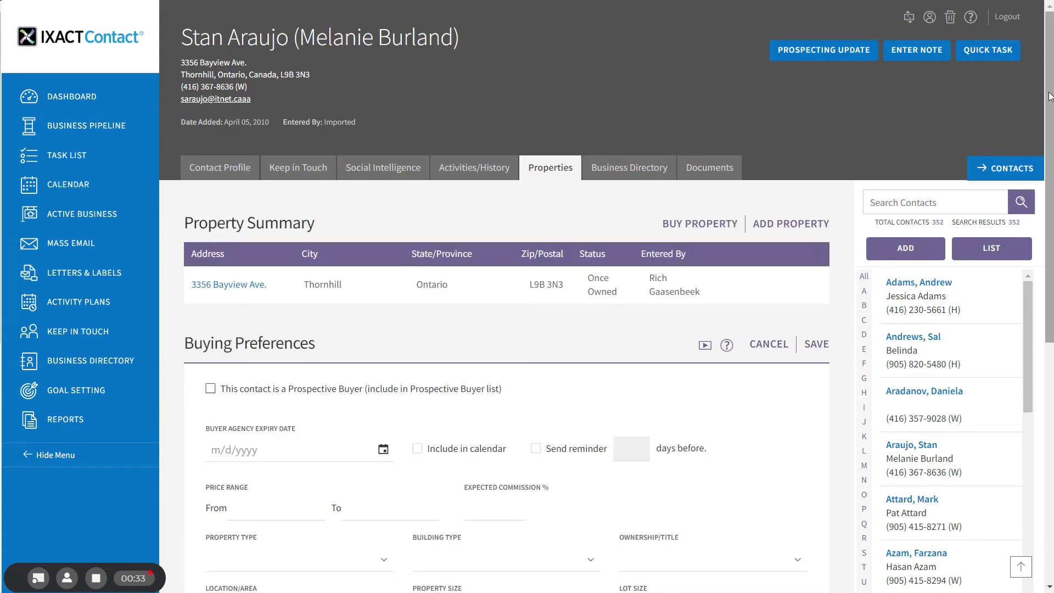
drag(1049, 96, 1049, 335)
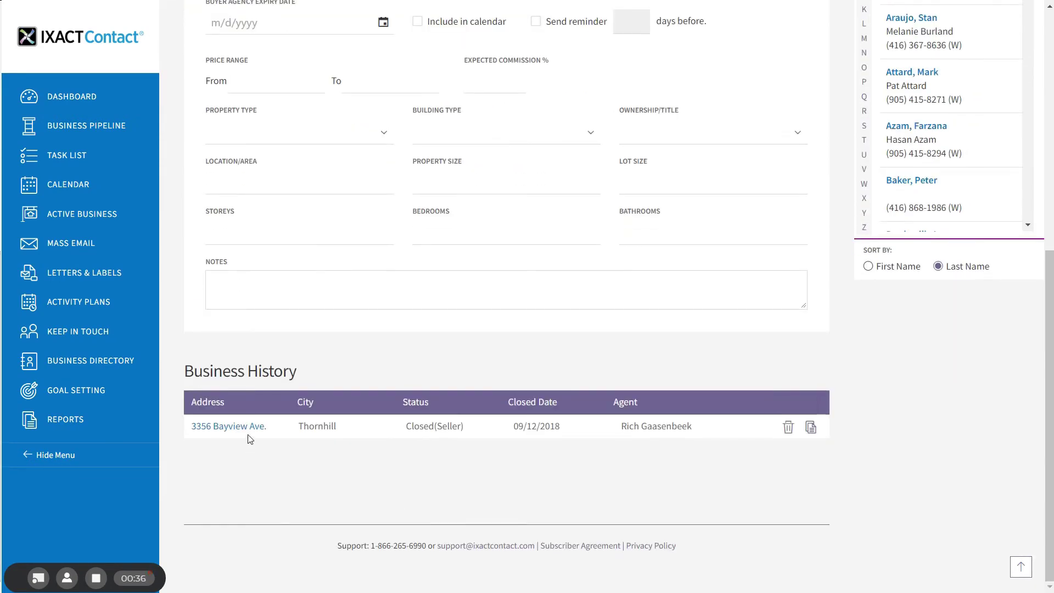